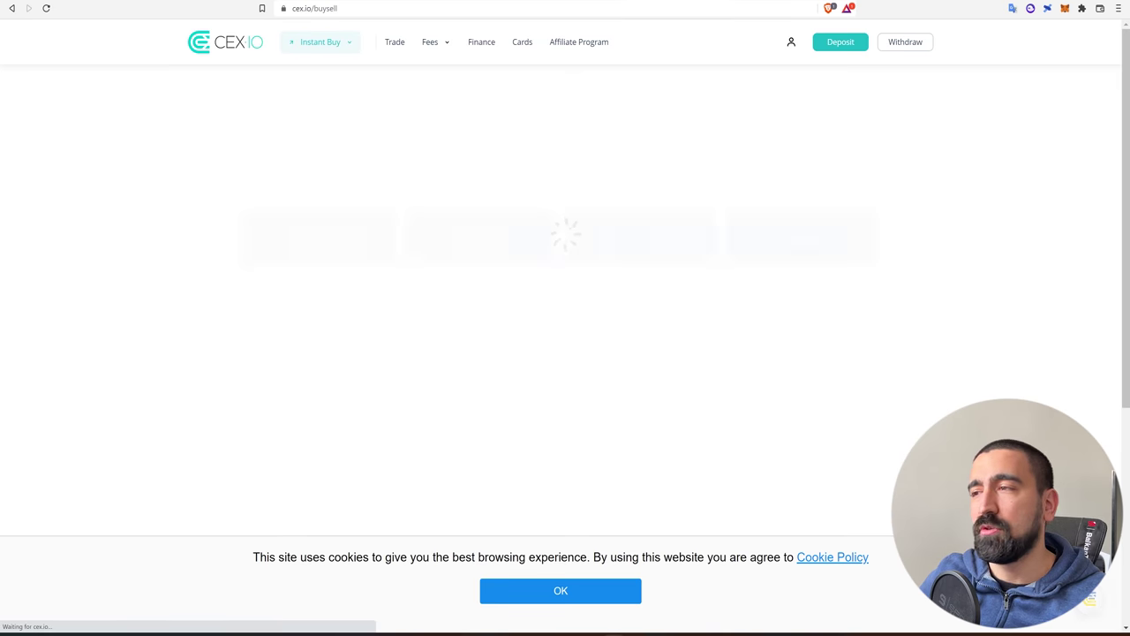
Step: Accept the cookie notice and open preev.com in a new tab
left_click(563, 591)
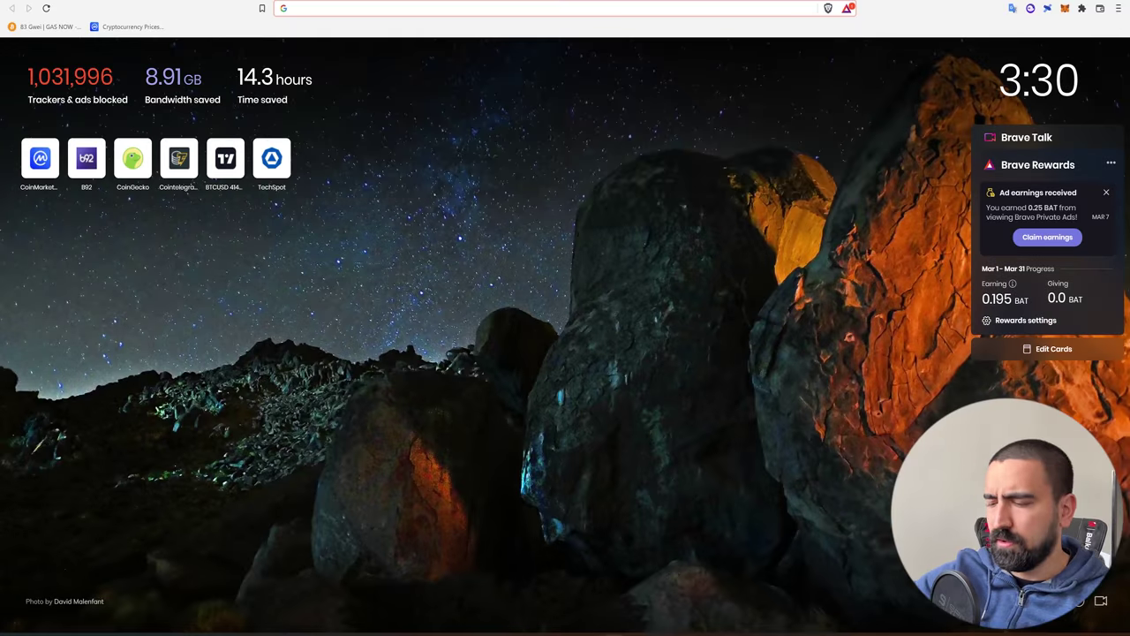
type("pre")
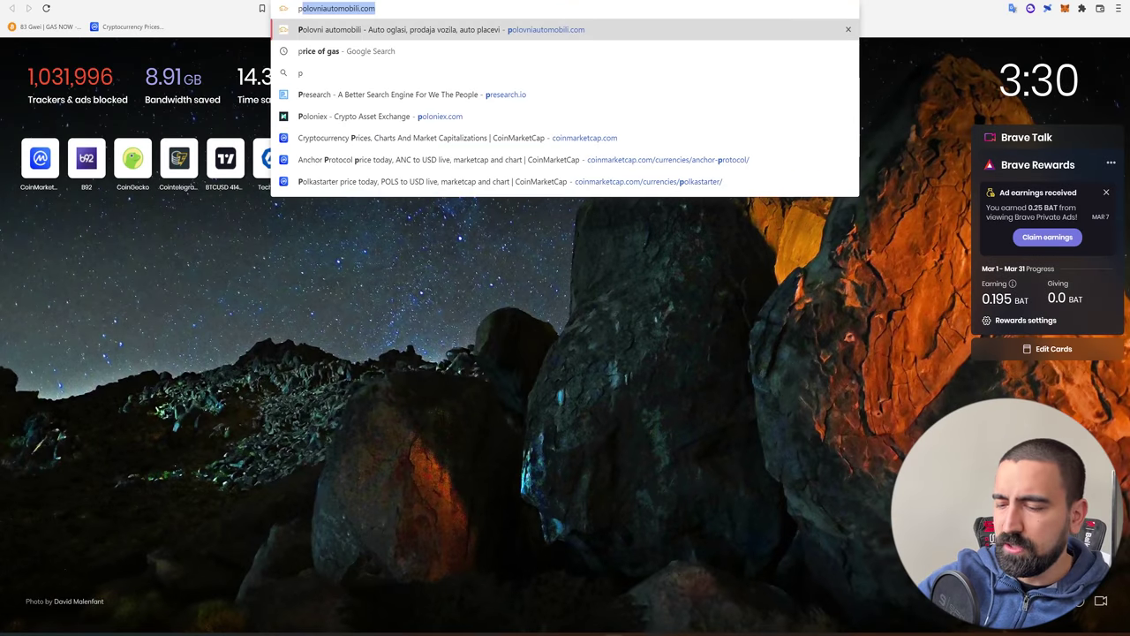
type("ev")
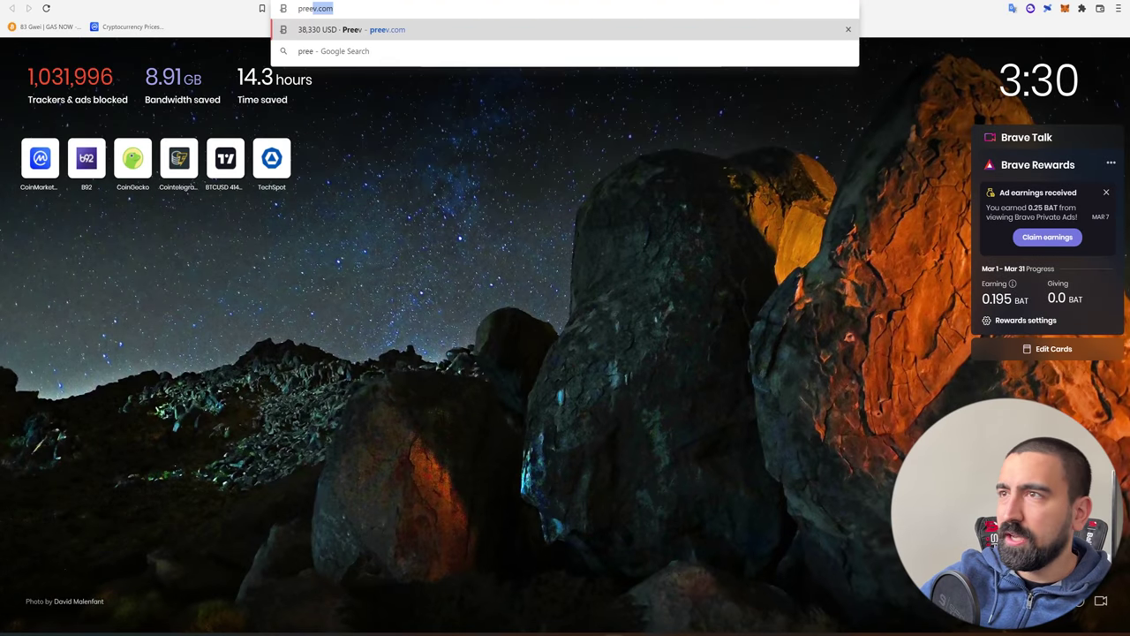
key("Return")
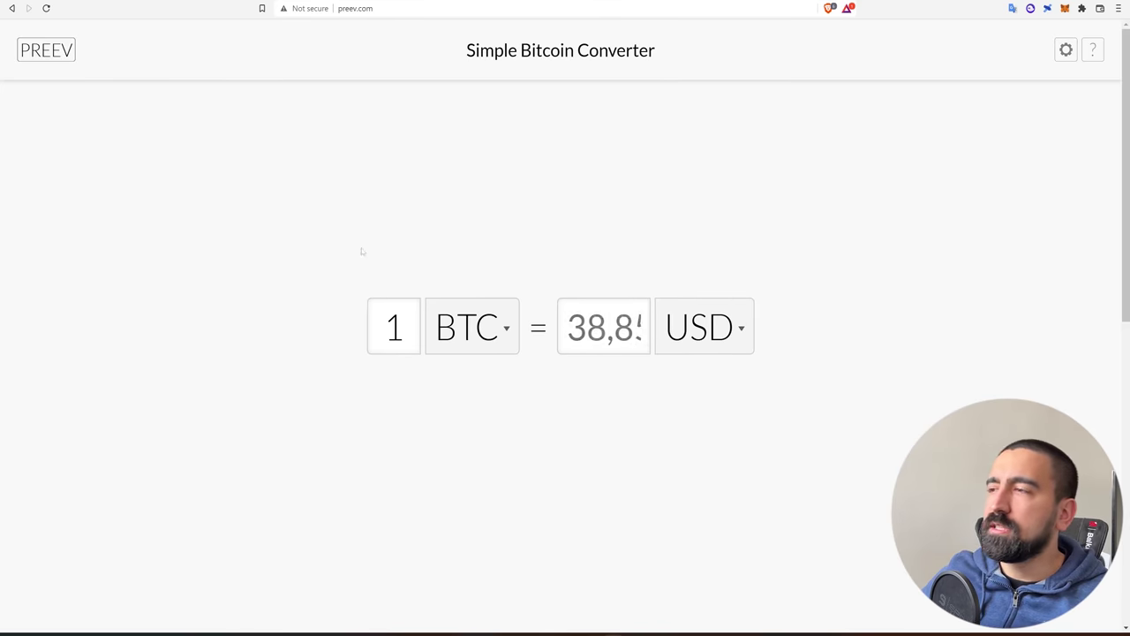
Step: Convert 0.0047 BTC to USD and compare the value with the instant-buy offers on the CEX.IO page
double_click(394, 327)
type("0.0047")
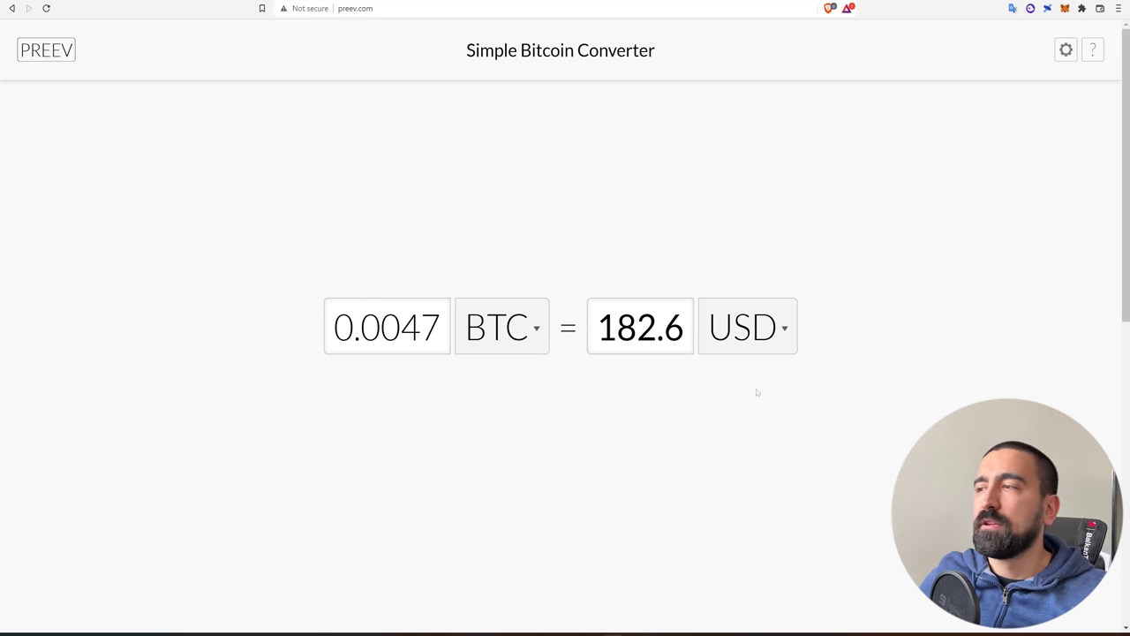
key("ctrl+Tab")
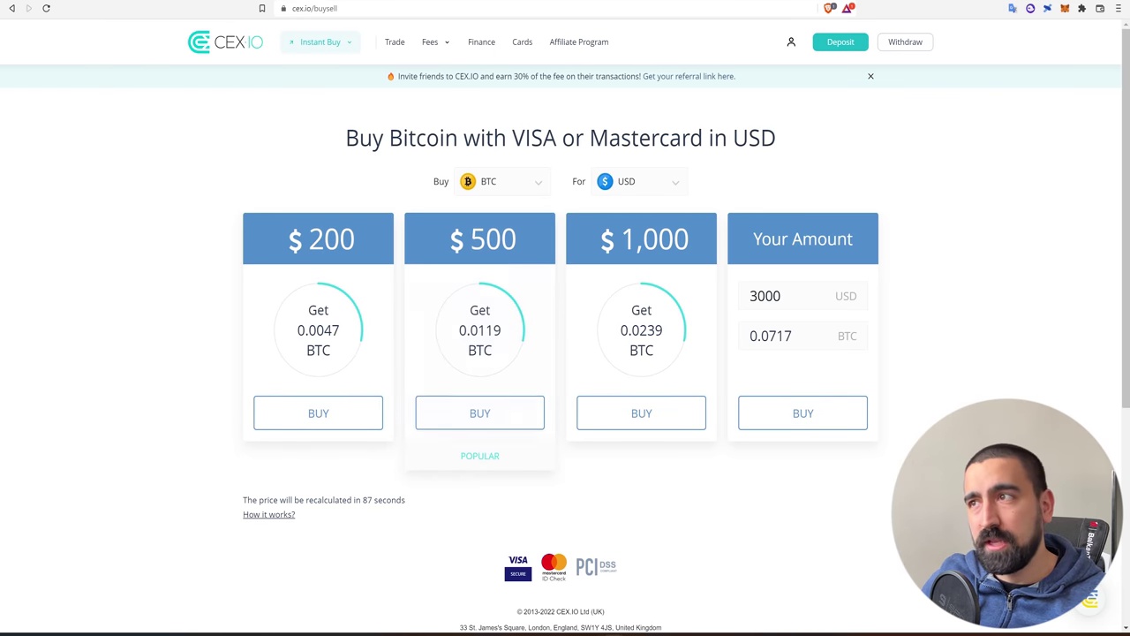
scroll(479, 291, "down", 3)
scroll(480, 291, "up", 3)
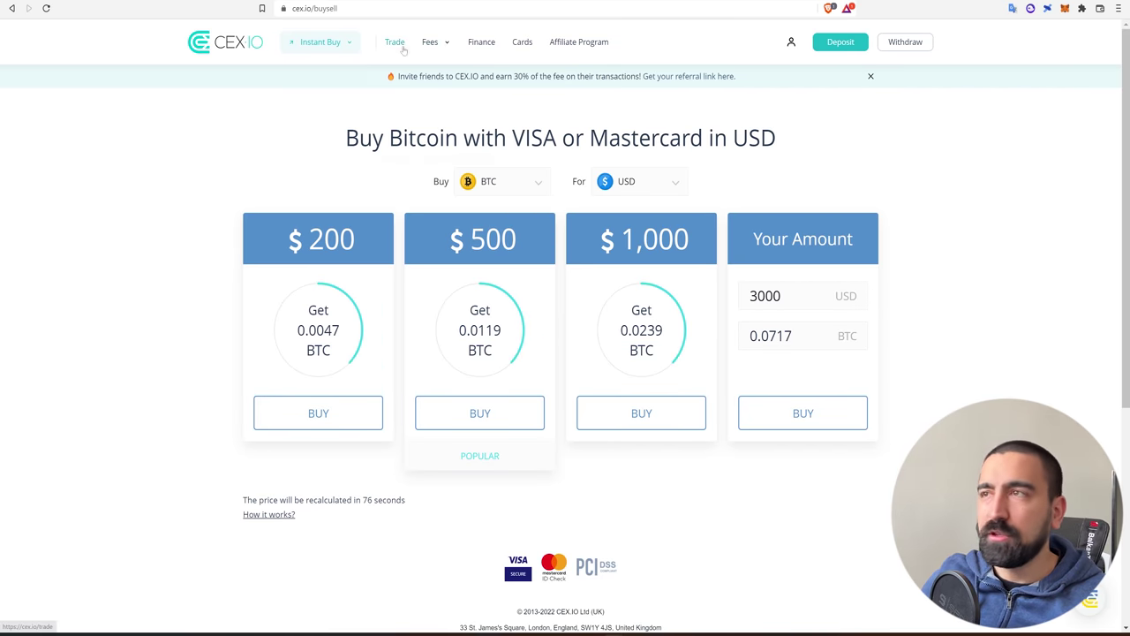
Step: Open the deposit page and link a new payment card as the deposit method
mouse_move(394, 44)
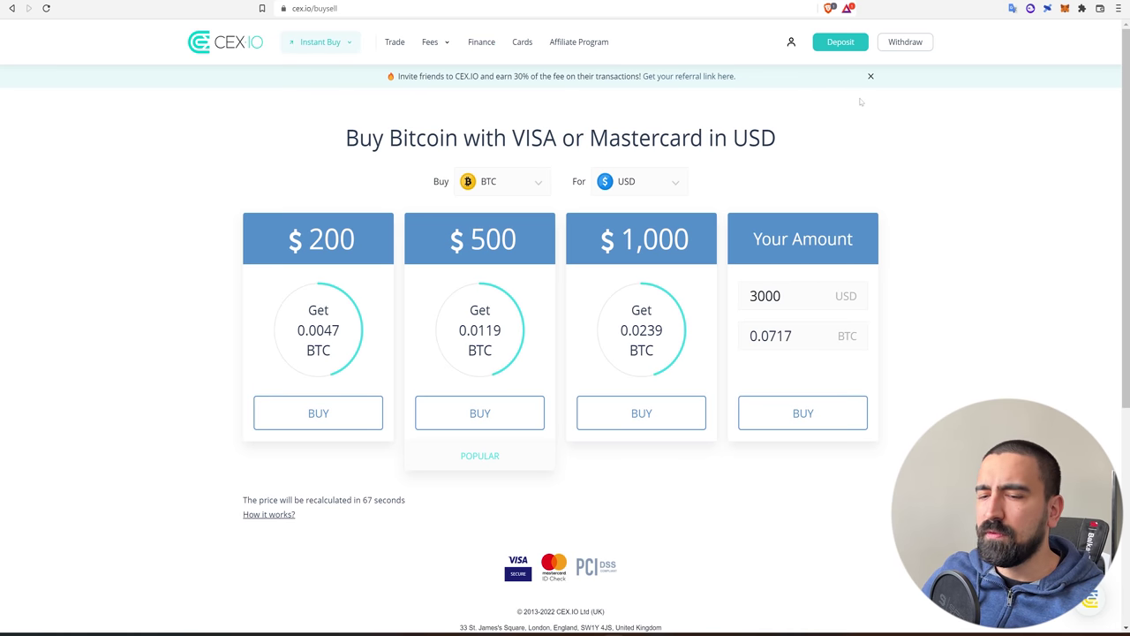
left_click(840, 42)
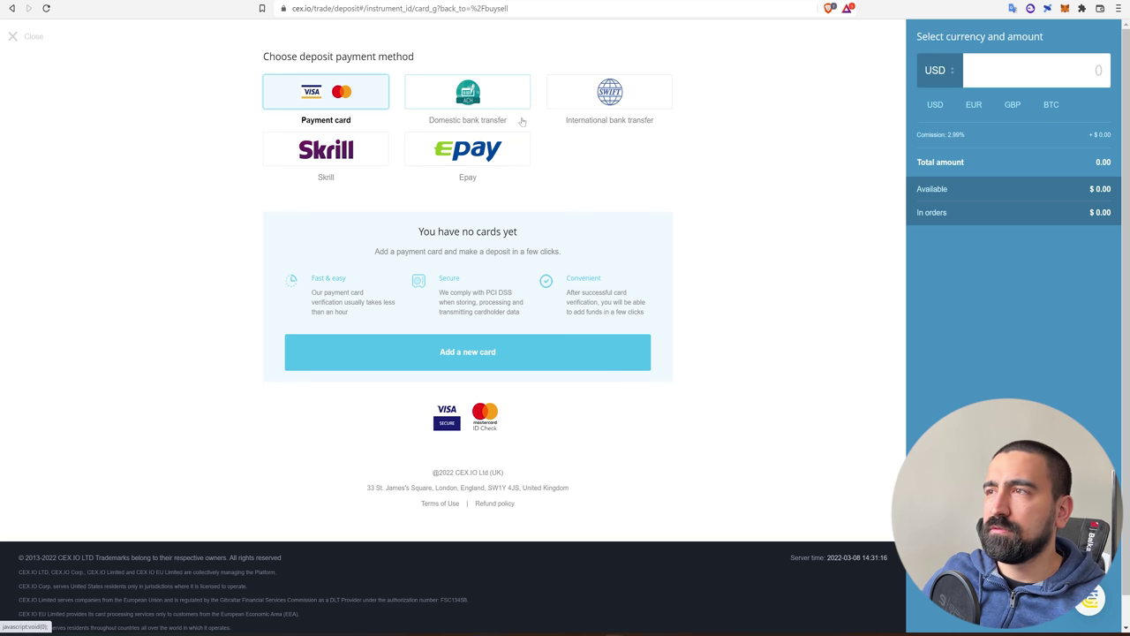
left_click(502, 93)
left_click(328, 92)
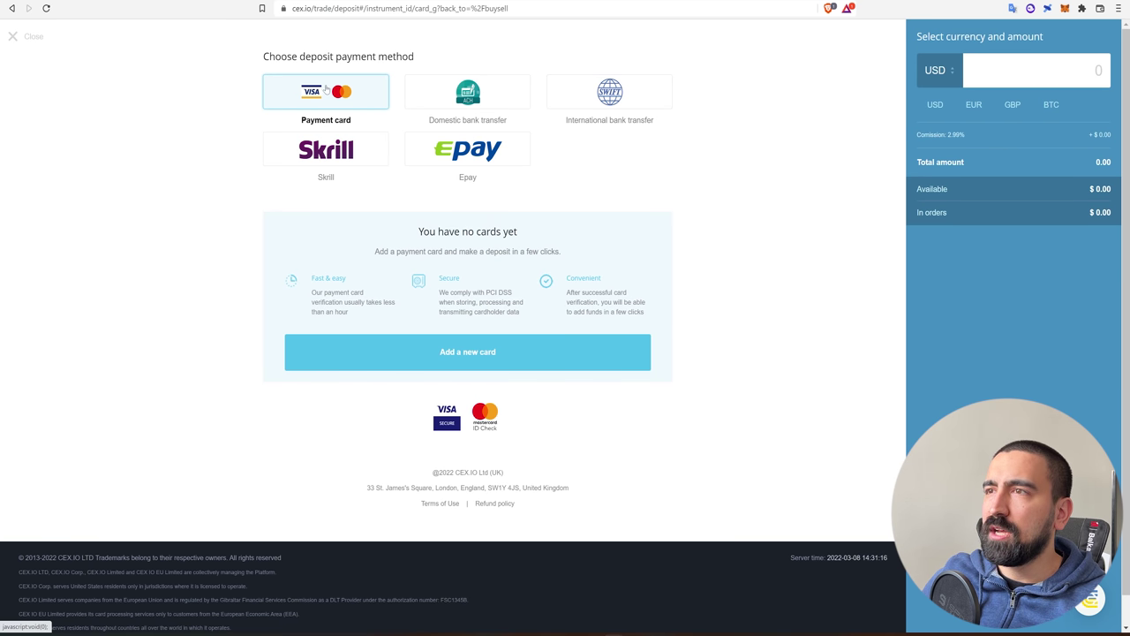
left_click(508, 344)
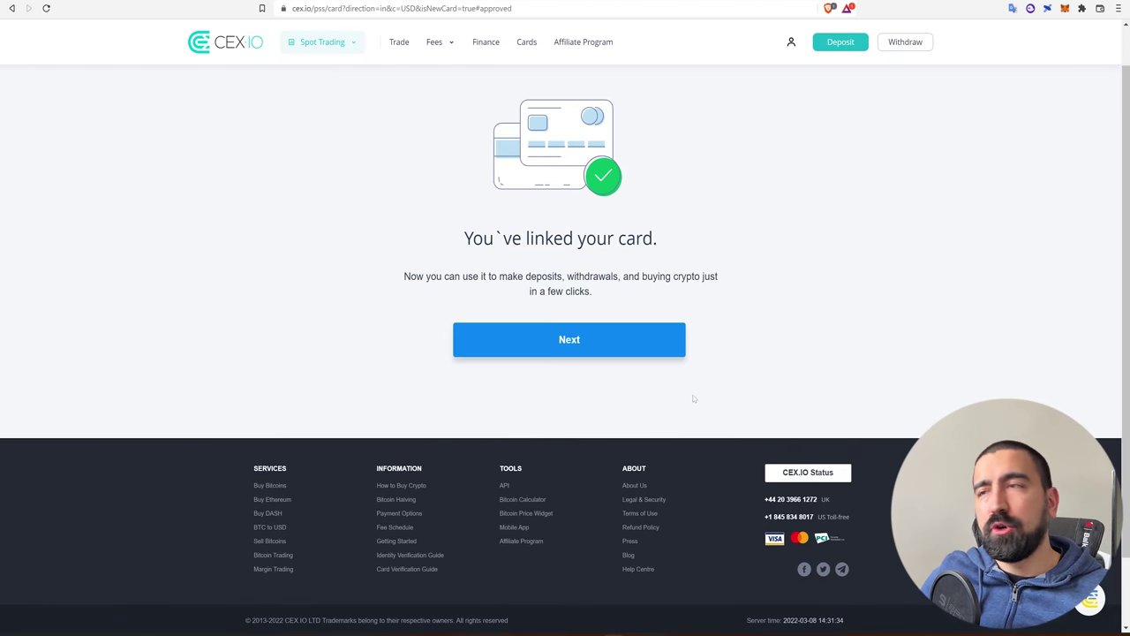
left_click(604, 339)
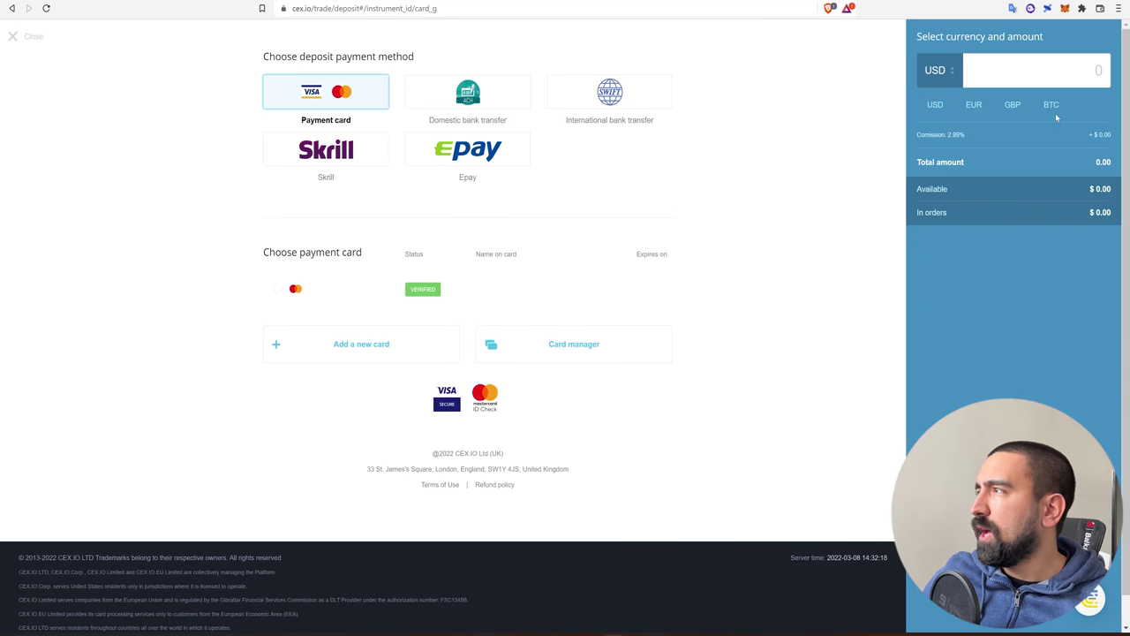
Step: Look through the available deposit currencies, keep USD, and set the deposit amount to 20
left_click(945, 80)
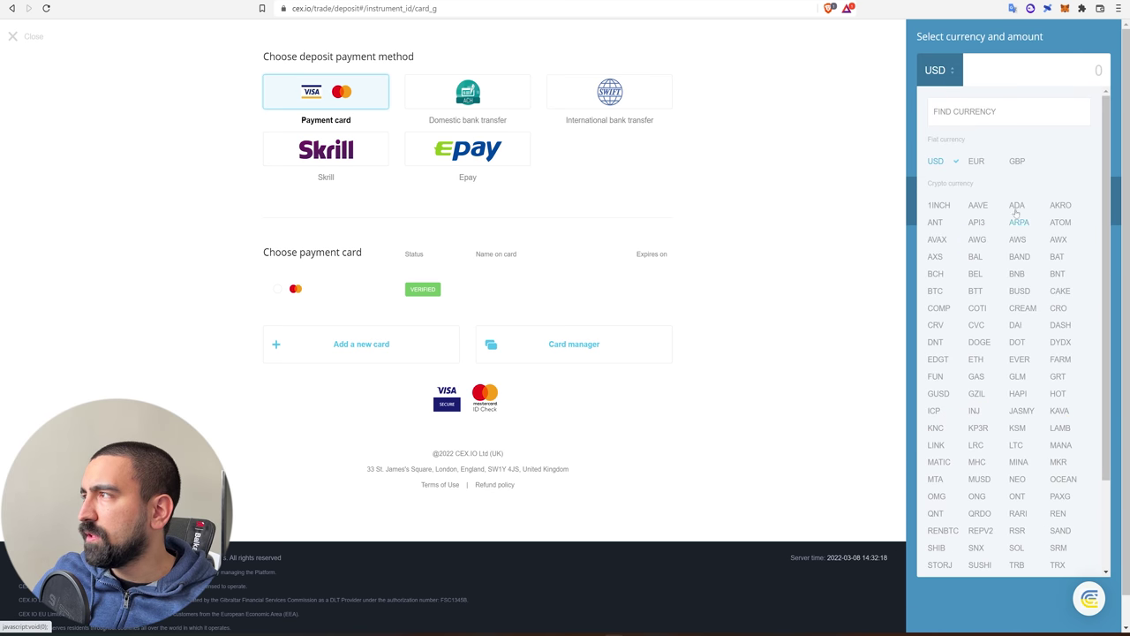
left_click(871, 167)
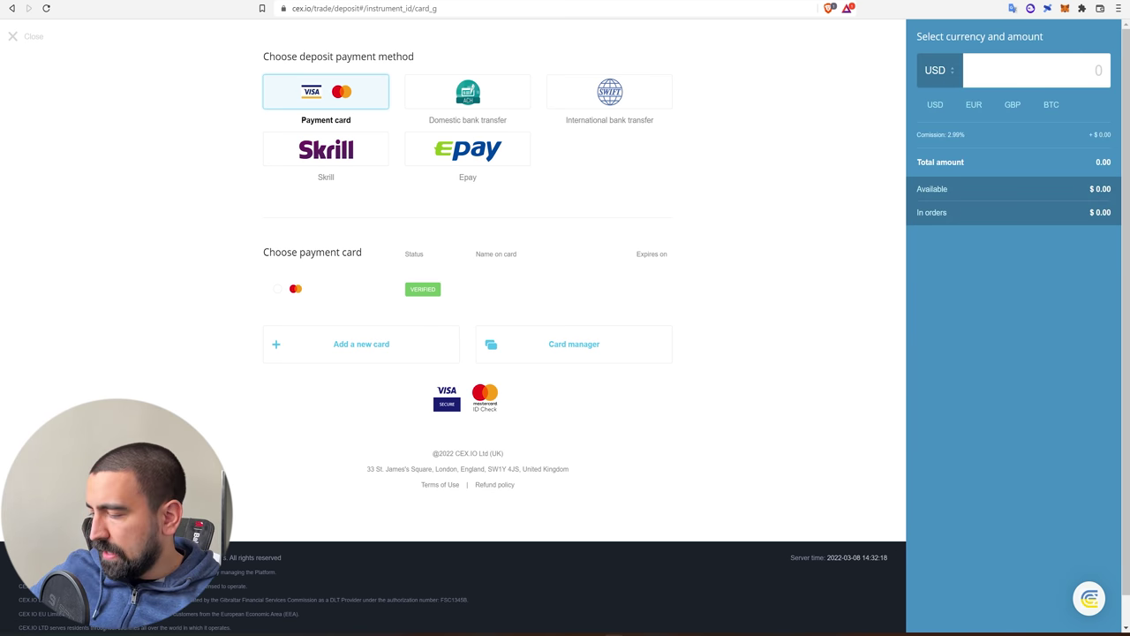
type("20")
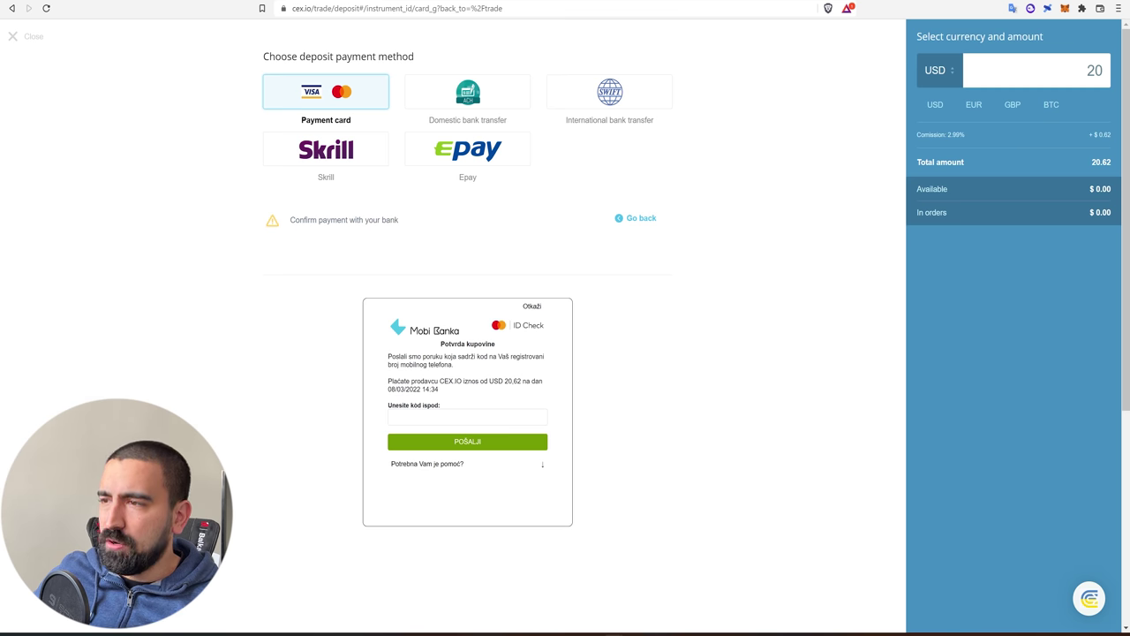
Step: Enter the bank's verification code and submit it to confirm the card deposit
left_click(467, 416)
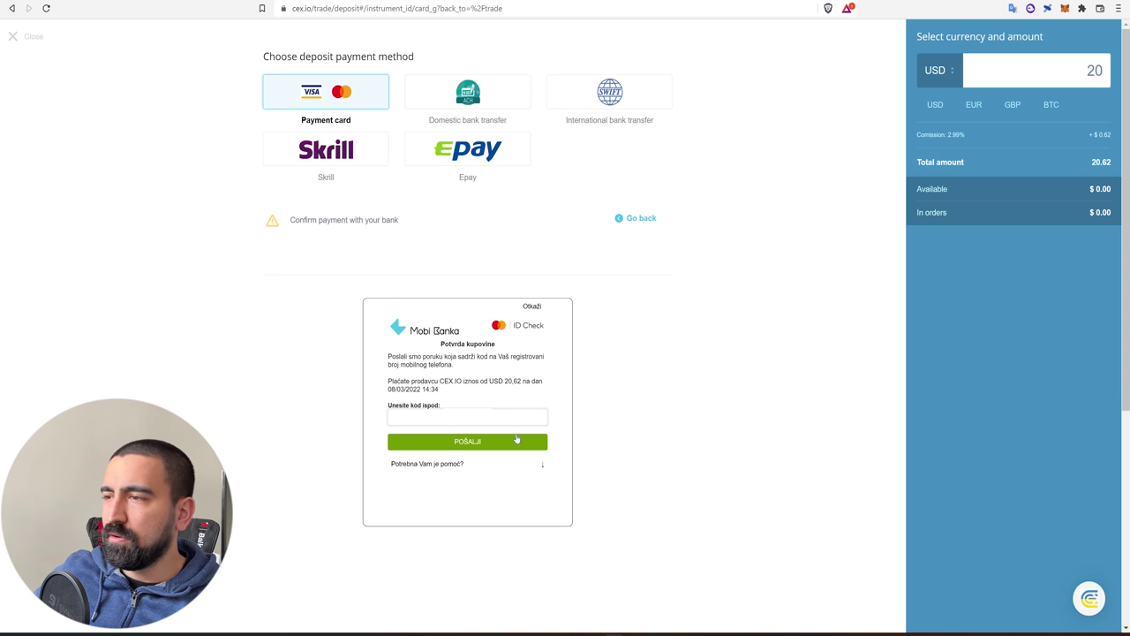
left_click(509, 441)
left_click(588, 411)
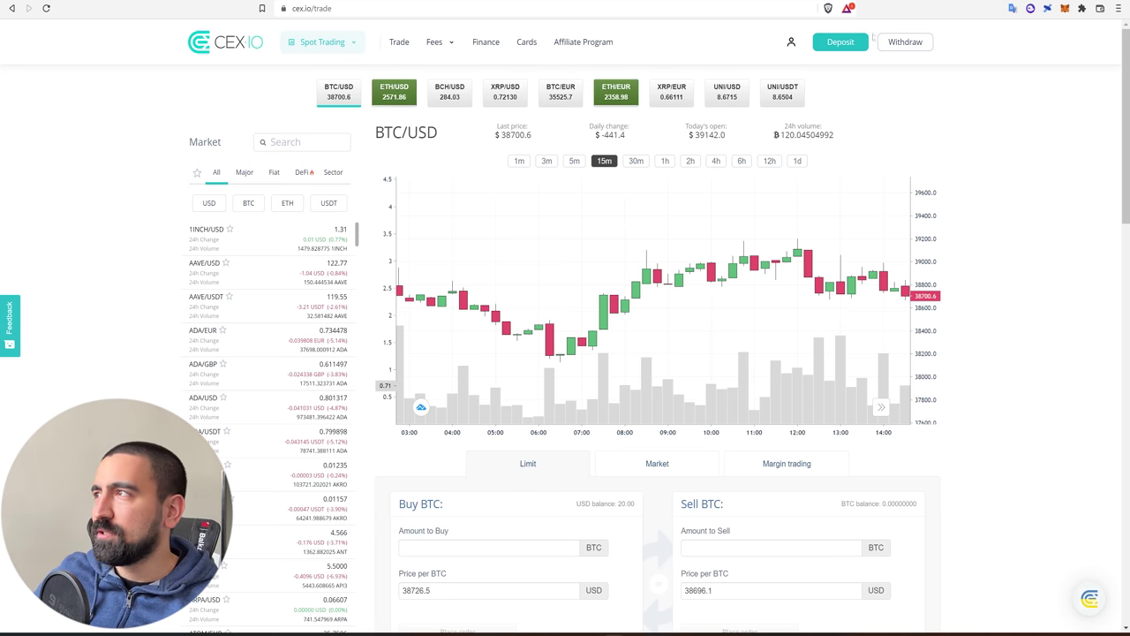
Step: Browse the USD pairs in the market list, search it for btc, and open the BTC/USD market
left_click(839, 41)
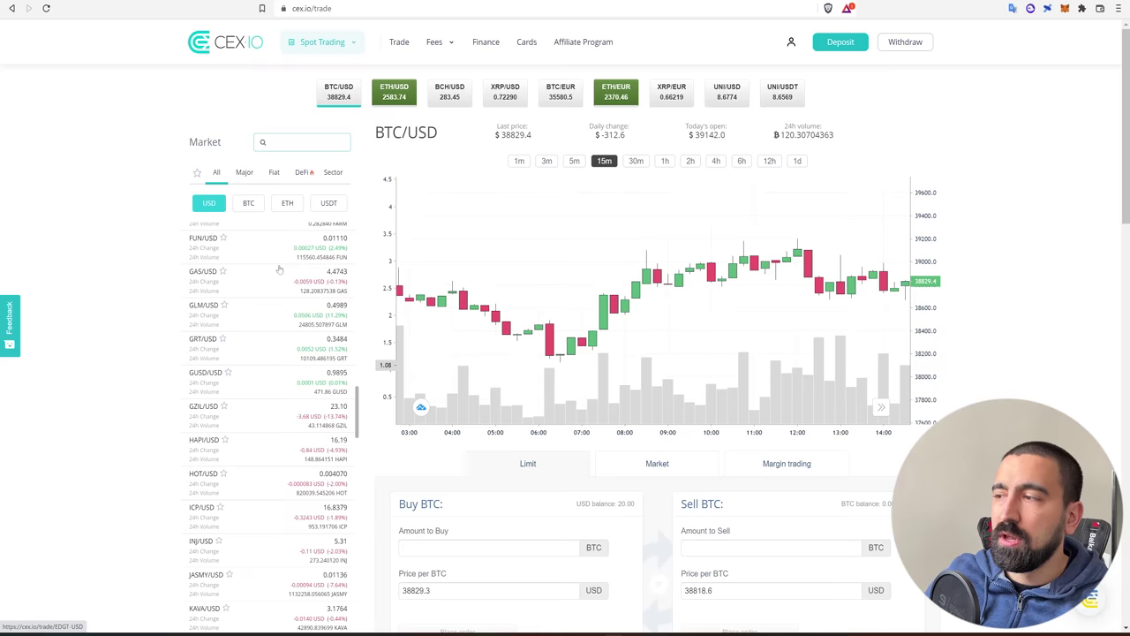
scroll(279, 266, "down", 1)
scroll(279, 266, "down", 10)
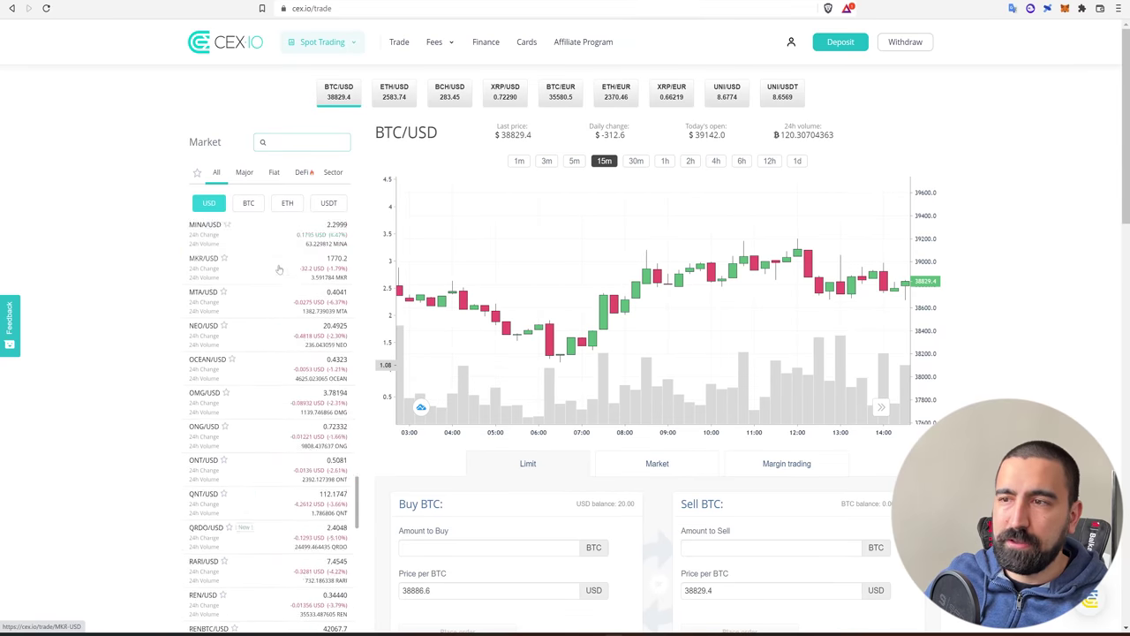
scroll(254, 284, "down", 6)
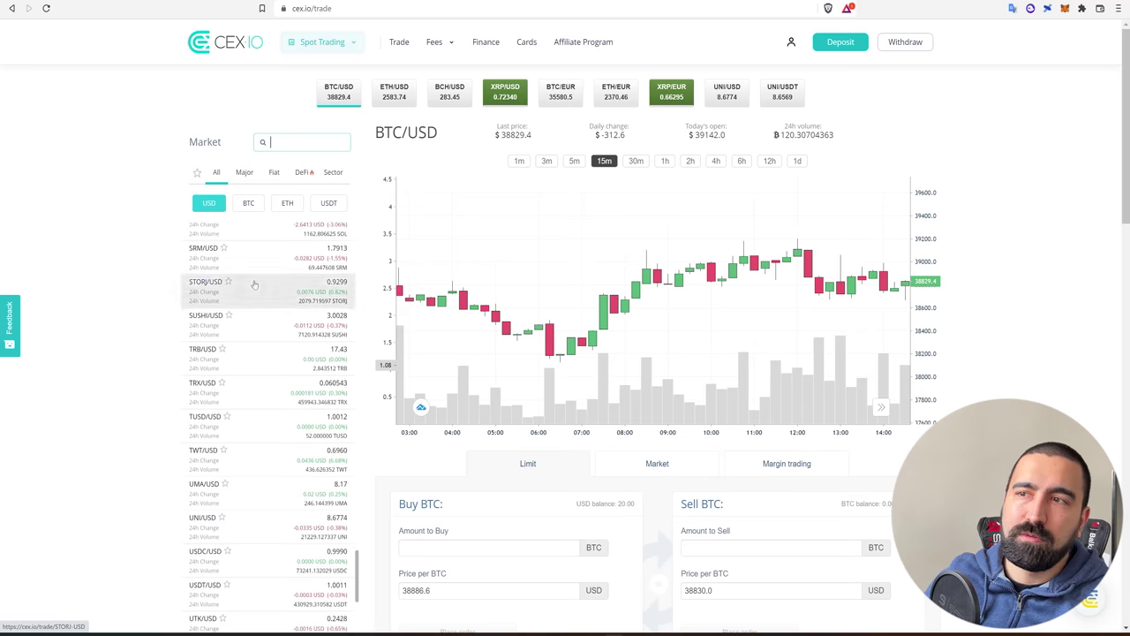
scroll(255, 284, "up", 2)
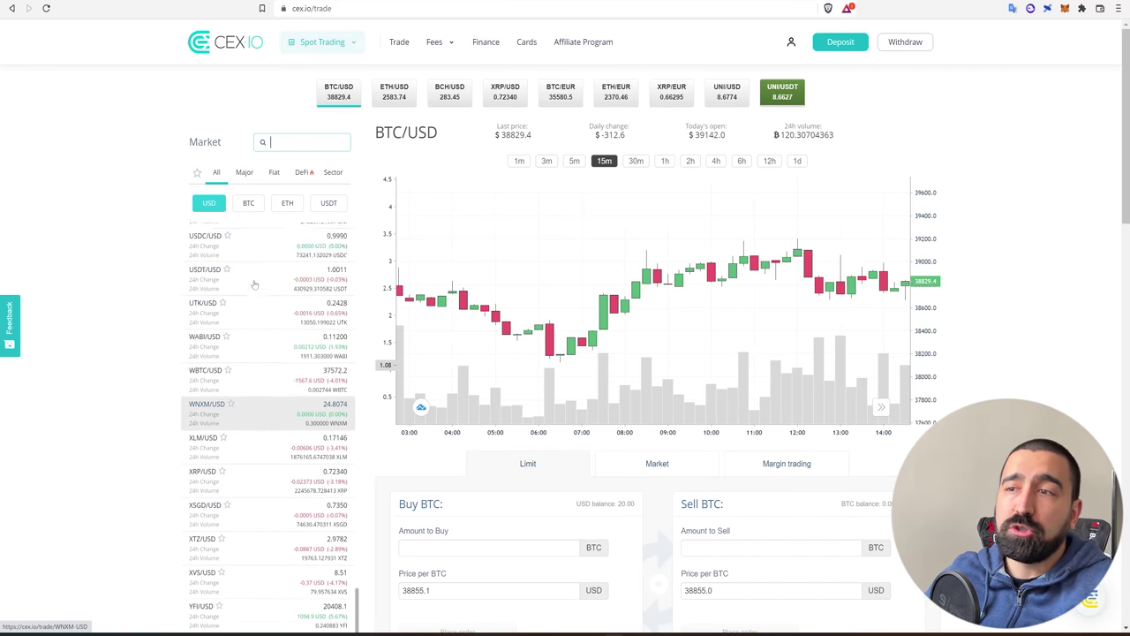
scroll(254, 284, "up", 3)
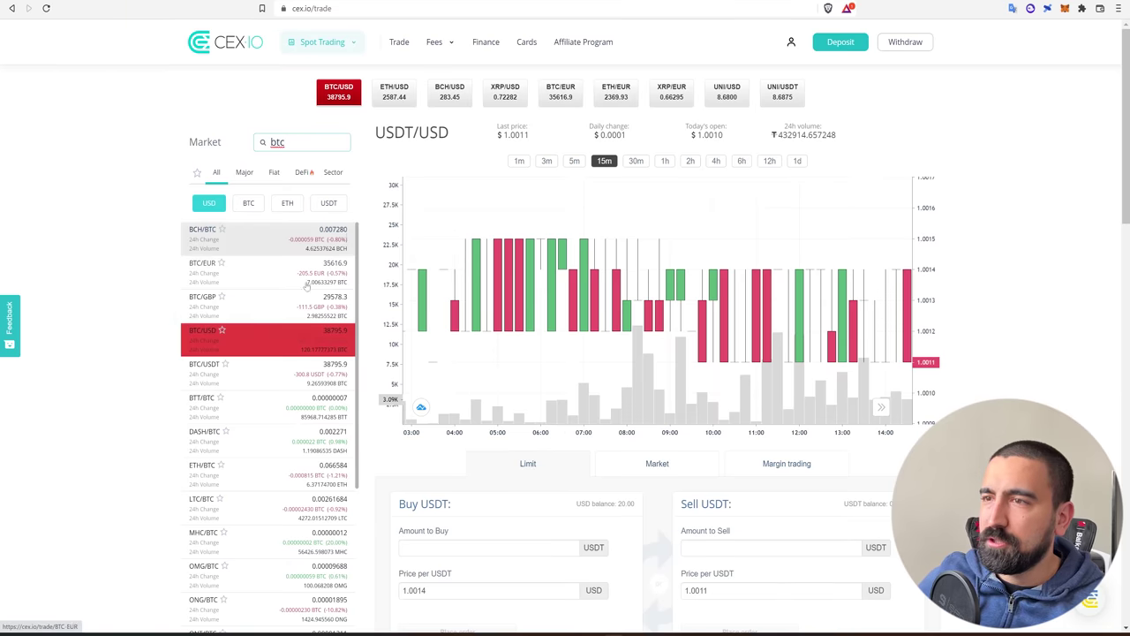
left_click(264, 343)
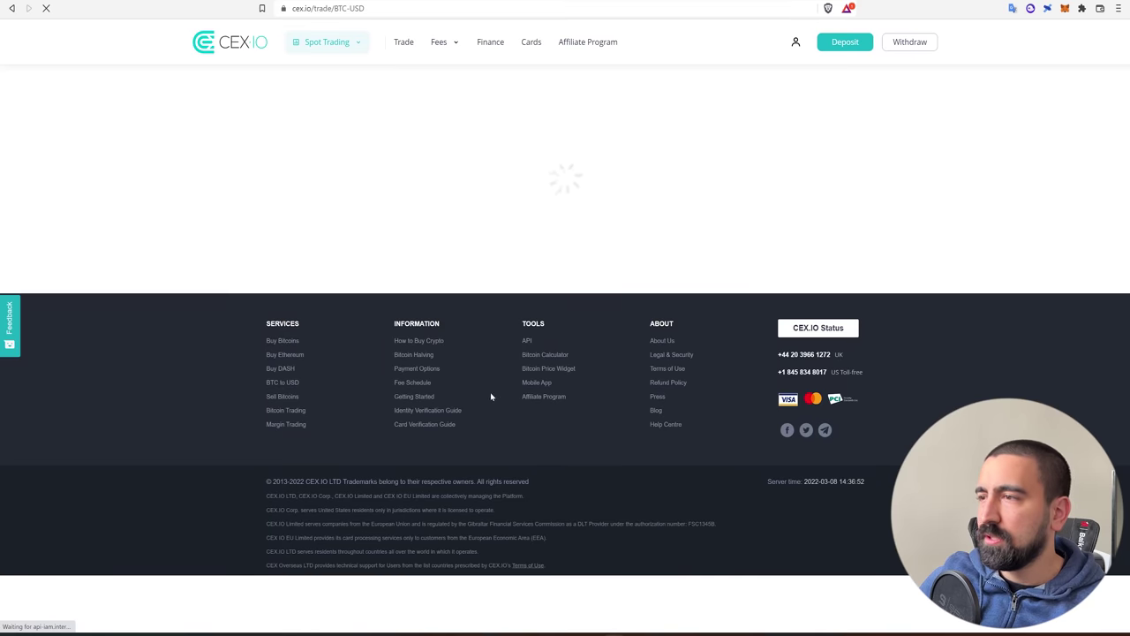
Step: Fill in the limit buy order for BTC with the full available USD balance
scroll(521, 428, "down", 2)
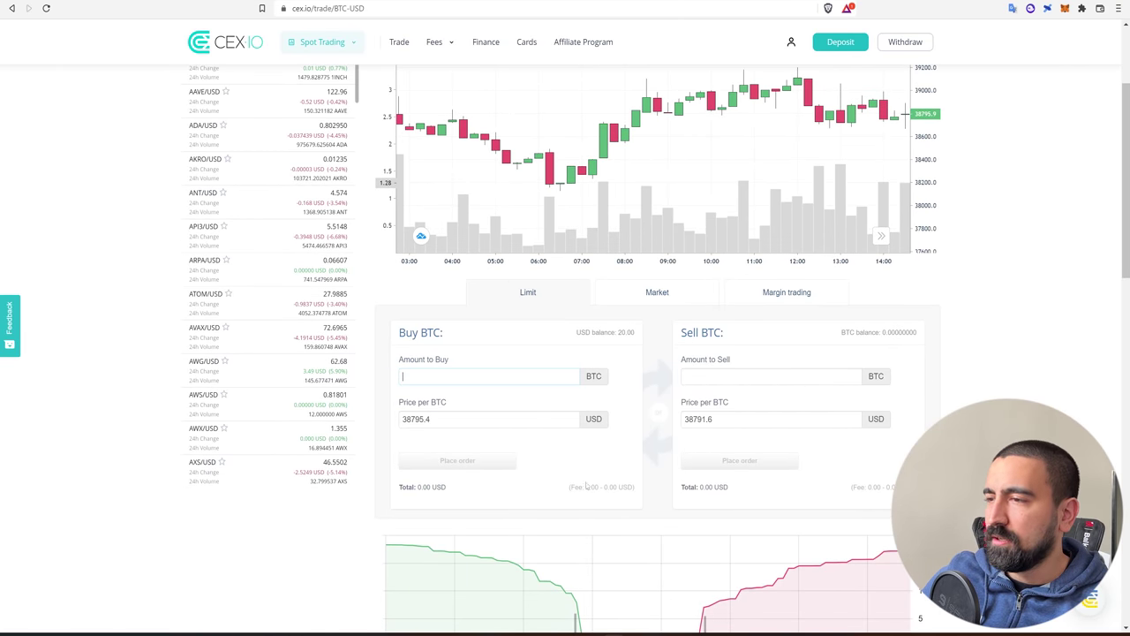
left_click(624, 334)
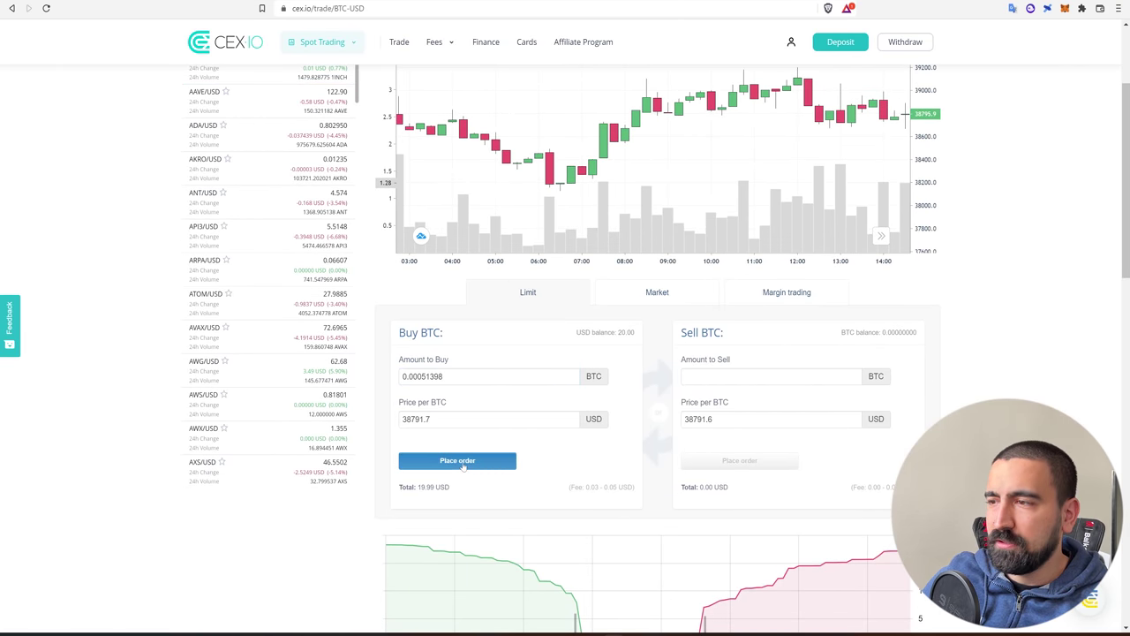
scroll(674, 323, "down", 2)
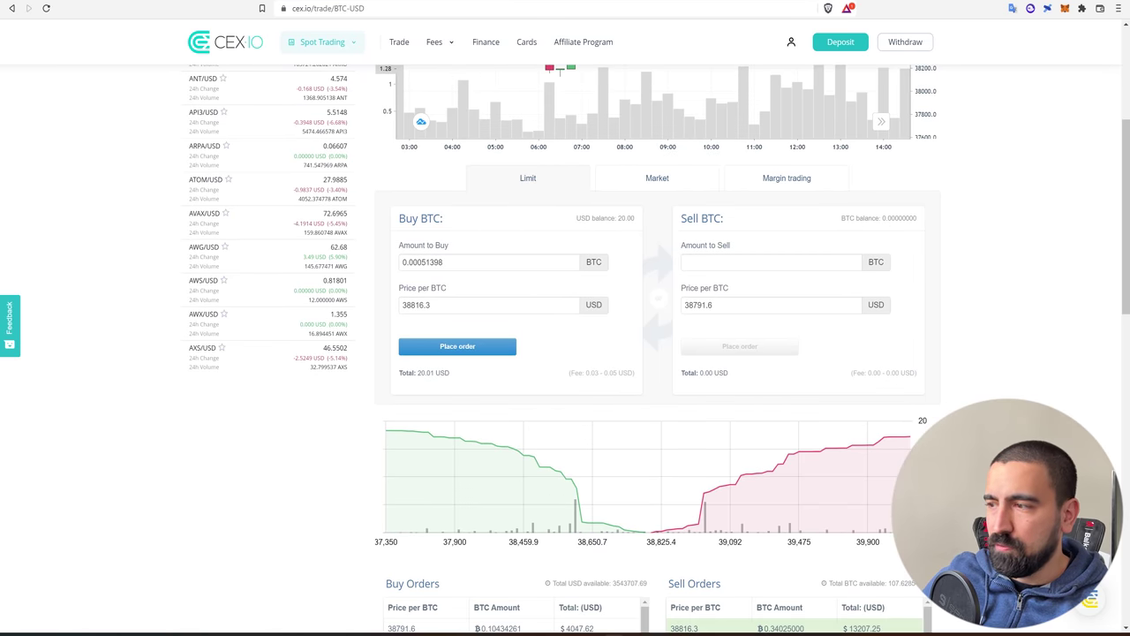
Step: Place and confirm an instant market order buying BTC with the full 20.00 USD balance
left_click(680, 182)
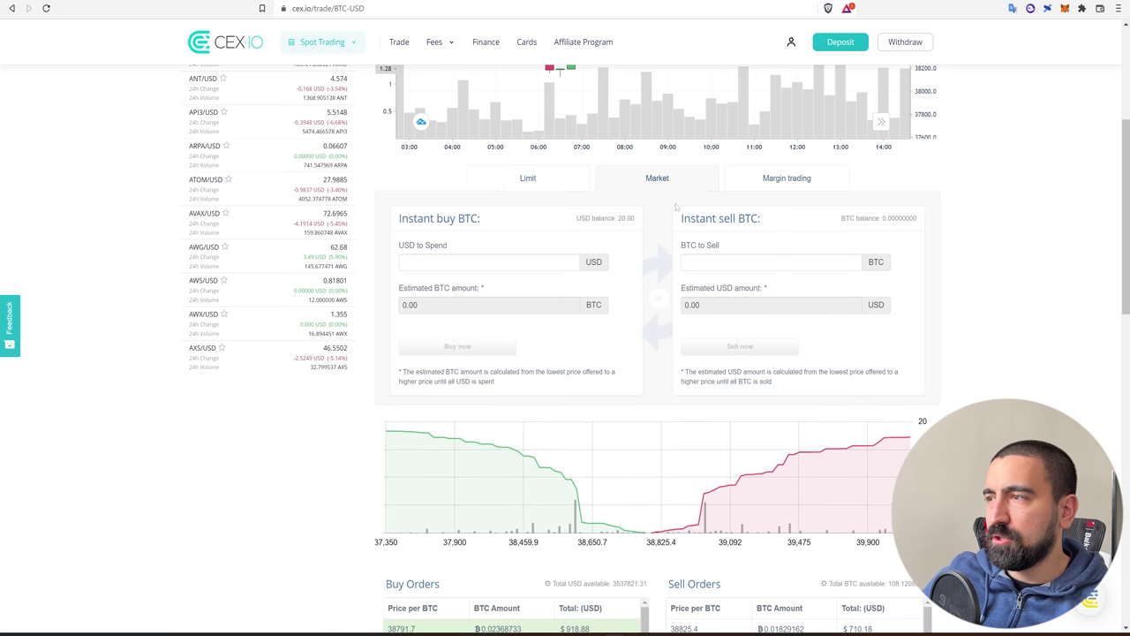
left_click(625, 218)
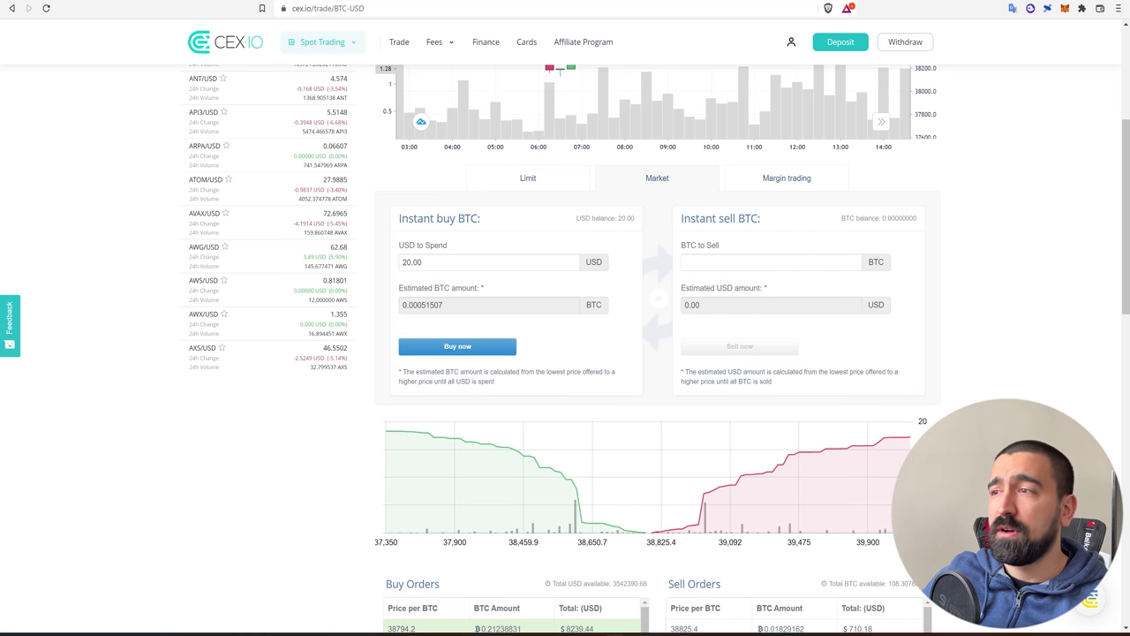
left_click(474, 351)
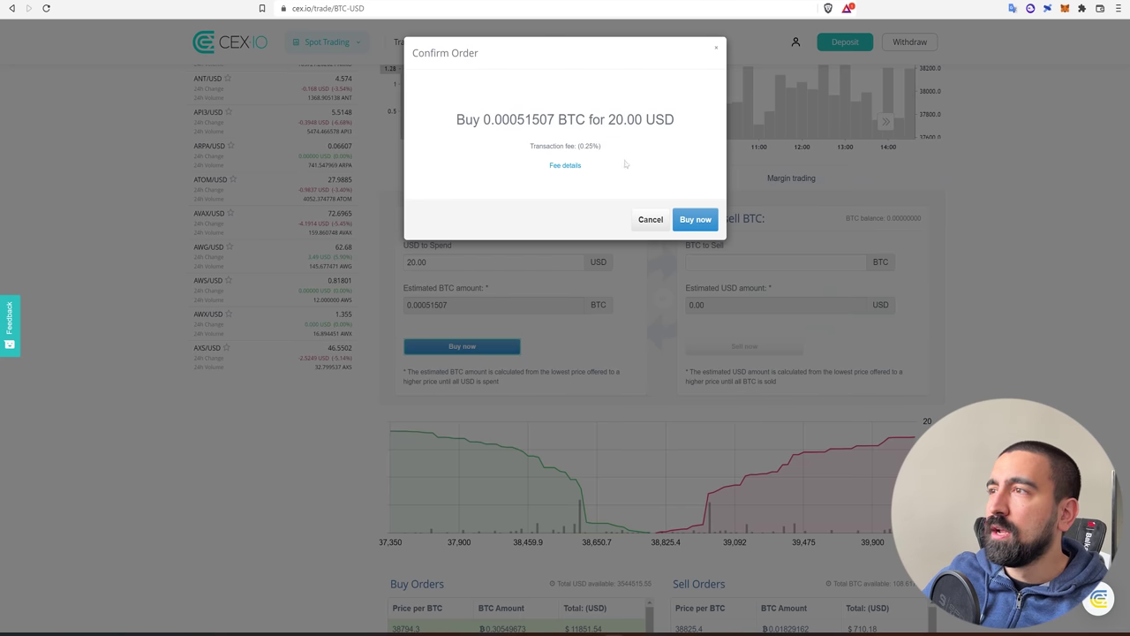
left_click(696, 219)
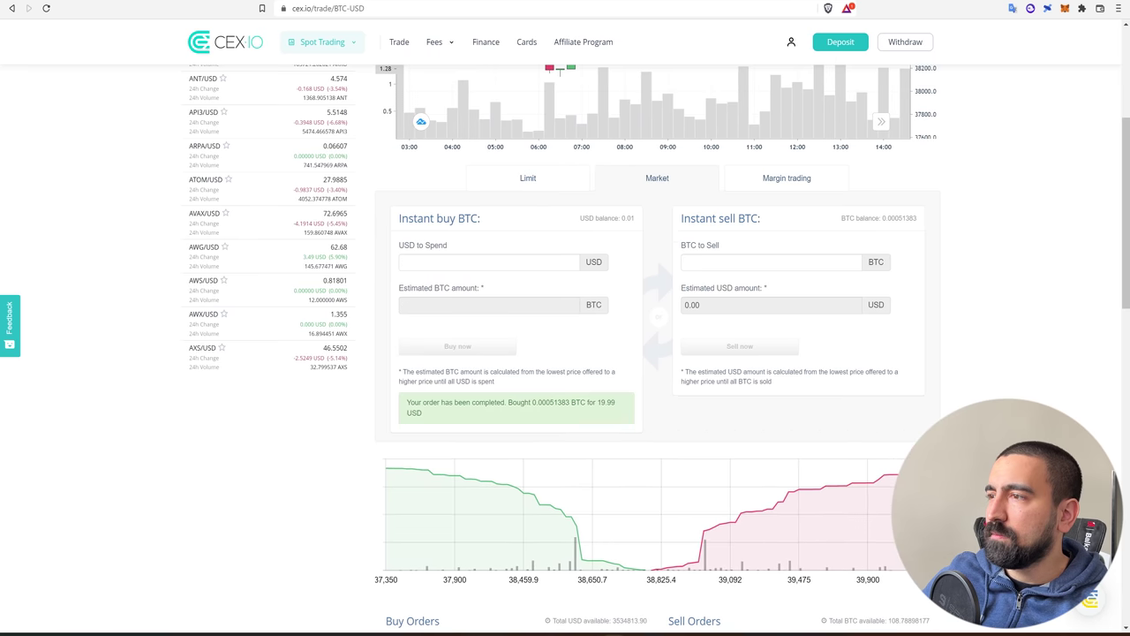
Step: Open the Finance page and examine the fiat and crypto balances
scroll(613, 417, "down", 2)
scroll(612, 417, "up", 5)
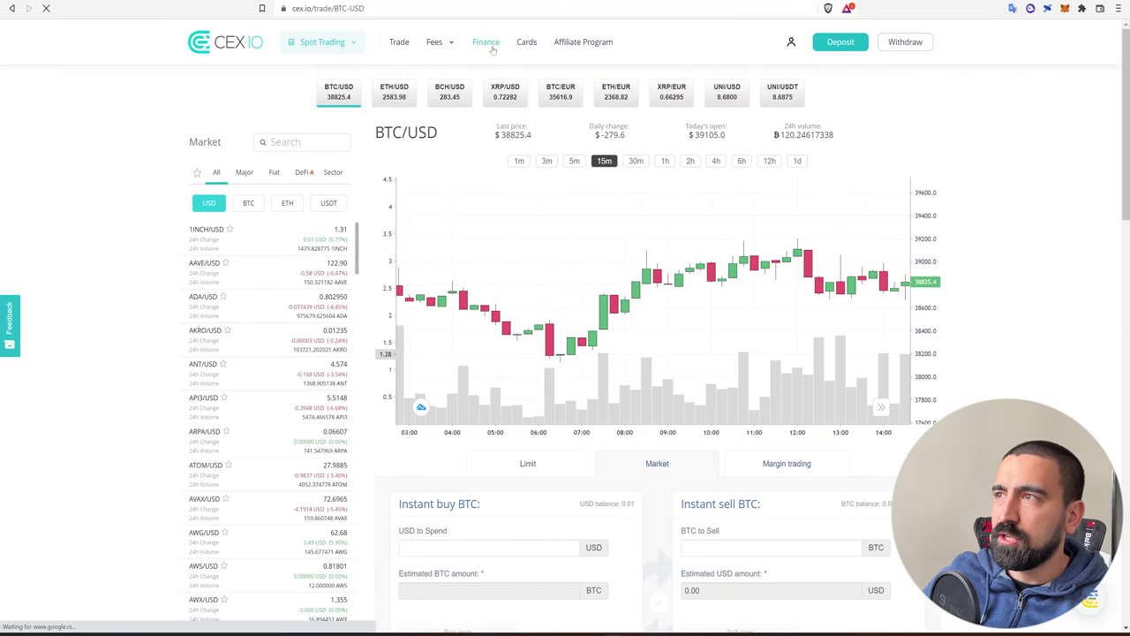
left_click(487, 44)
left_click_drag(359, 360, 616, 352)
left_click(615, 351)
scroll(605, 384, "down", 3)
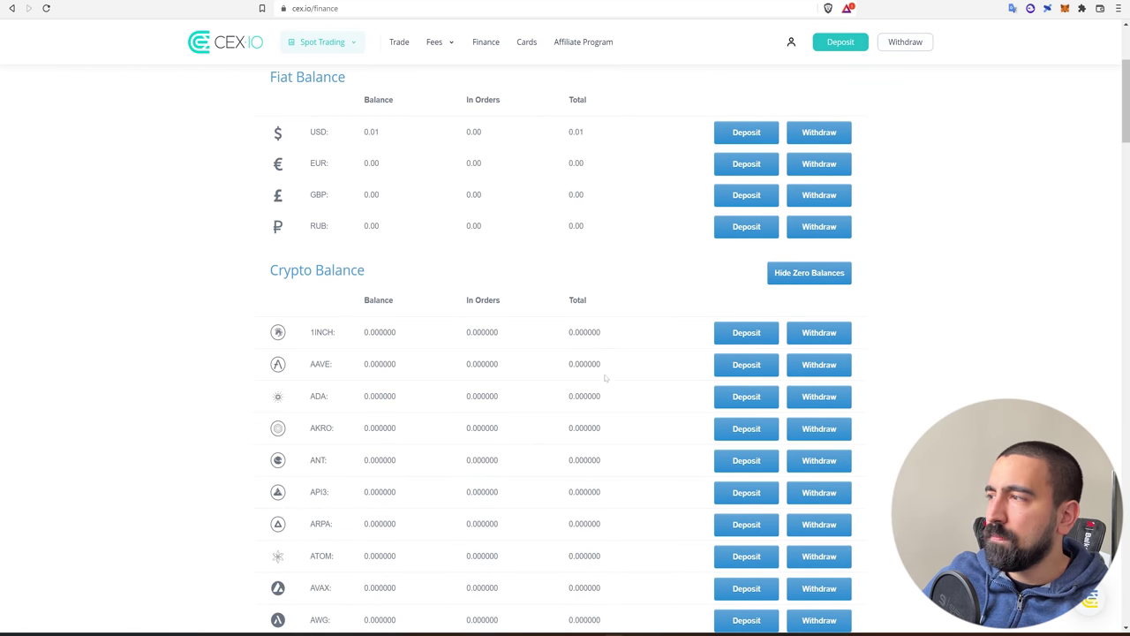
Step: Hide the zero balances in the crypto list and check the BTC balance
left_click(790, 274)
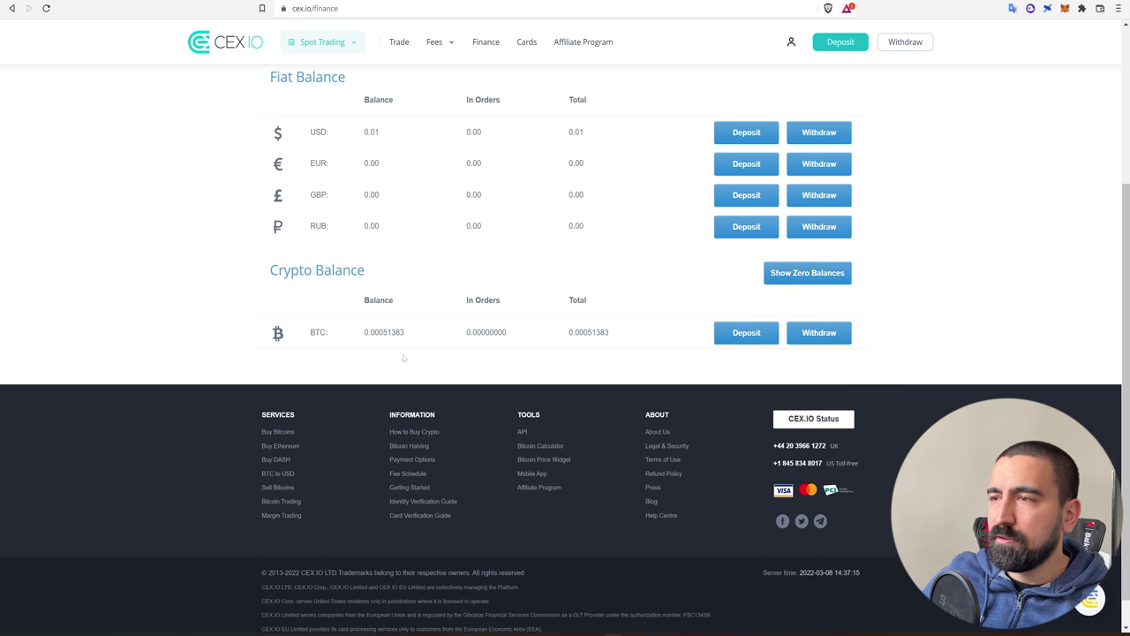
left_click_drag(359, 332, 623, 330)
left_click(627, 331)
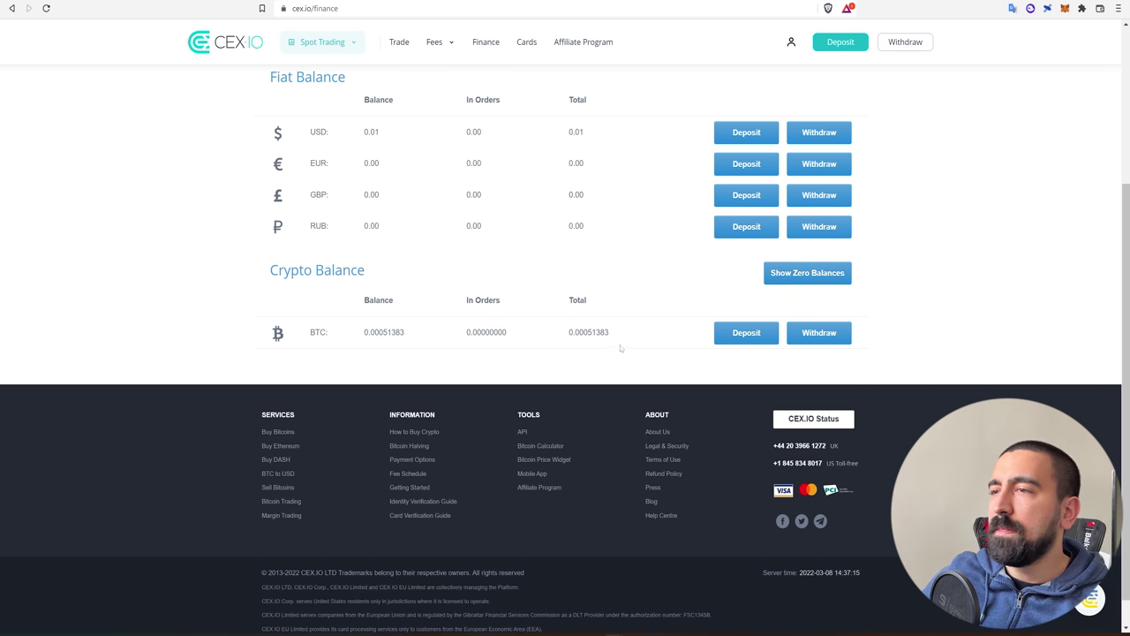
scroll(578, 361, "up", 3)
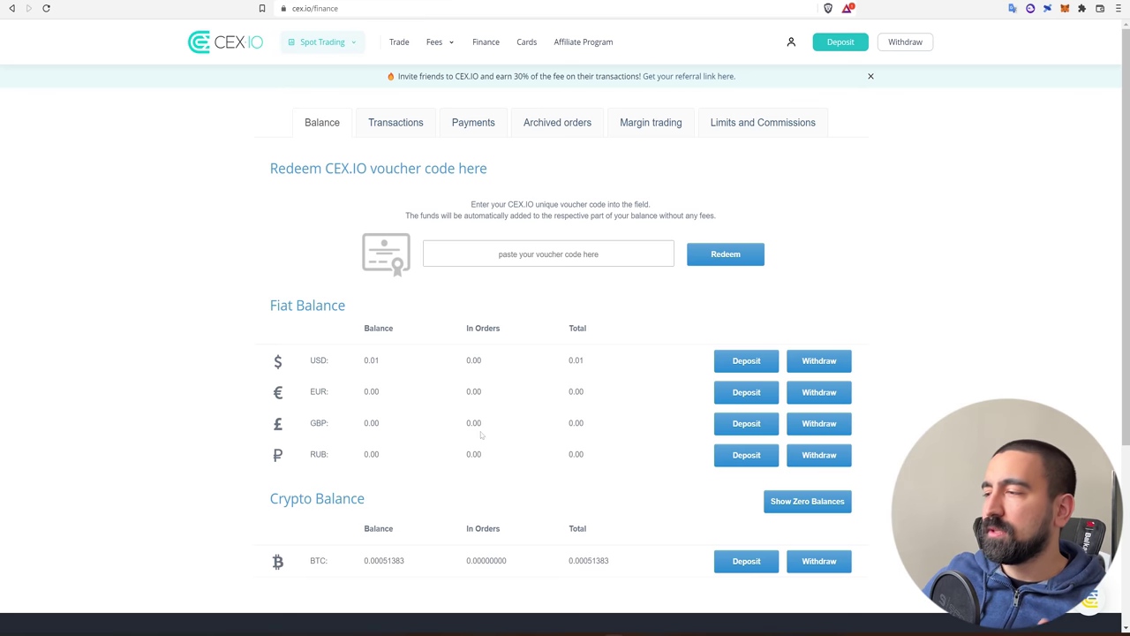
Step: Return to the trading page, search the markets for btc and open the BTC/USD pair
left_click(400, 42)
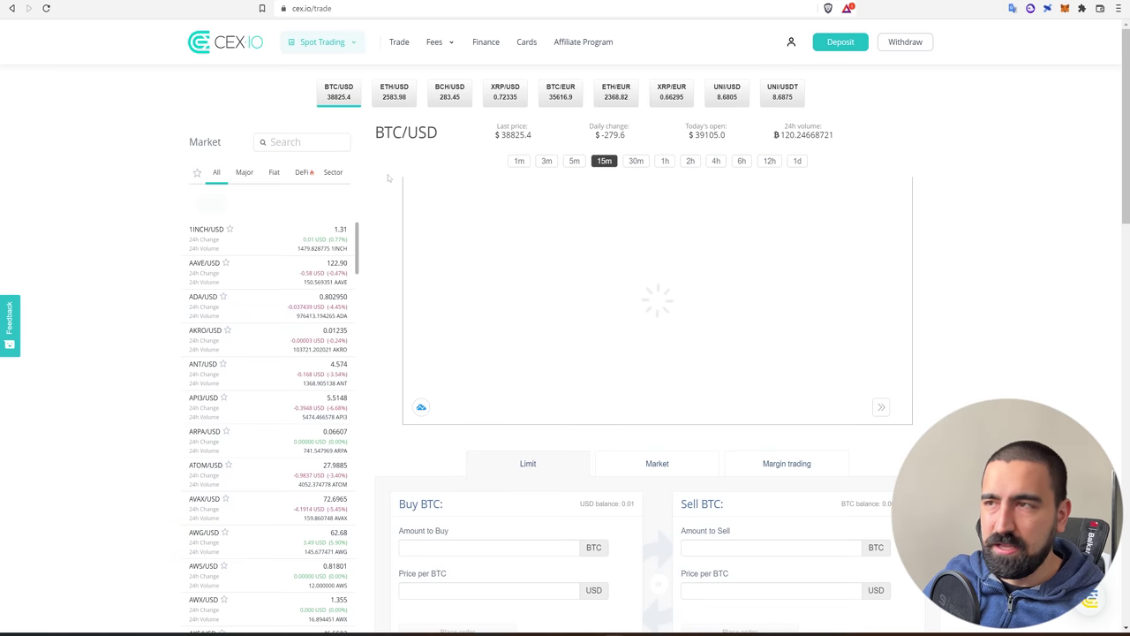
left_click(283, 142)
type("b")
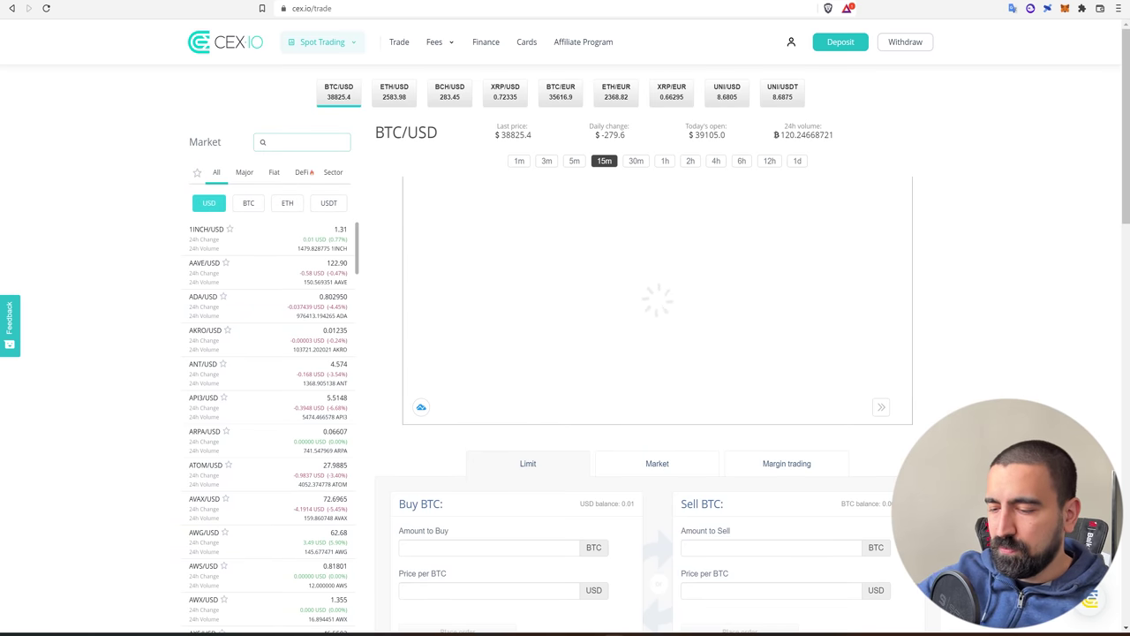
type("tc")
left_click(265, 330)
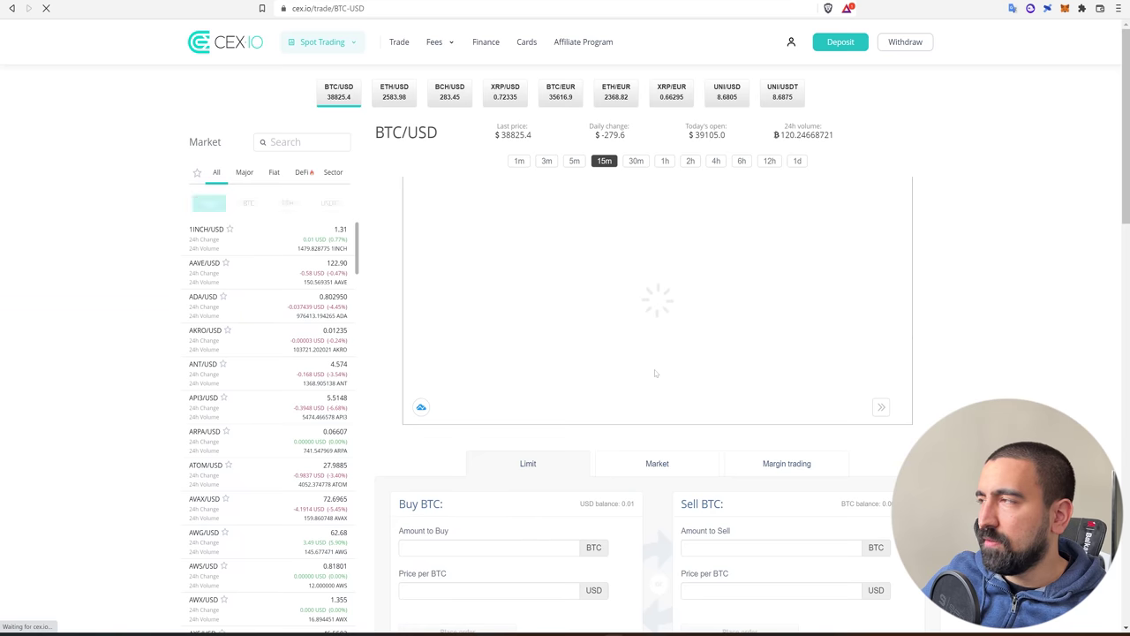
Step: Place and confirm an instant market order selling the full balance of 0.00051383 BTC for USD
scroll(671, 380, "down", 1)
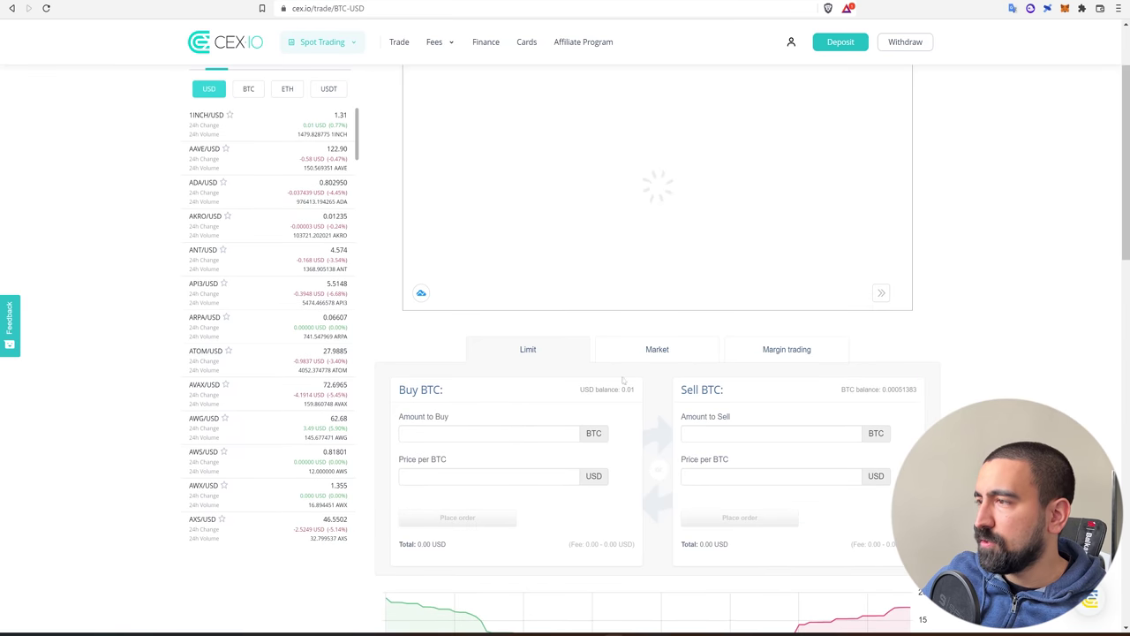
left_click(898, 389)
scroll(902, 398, "down", 1)
left_click(764, 458)
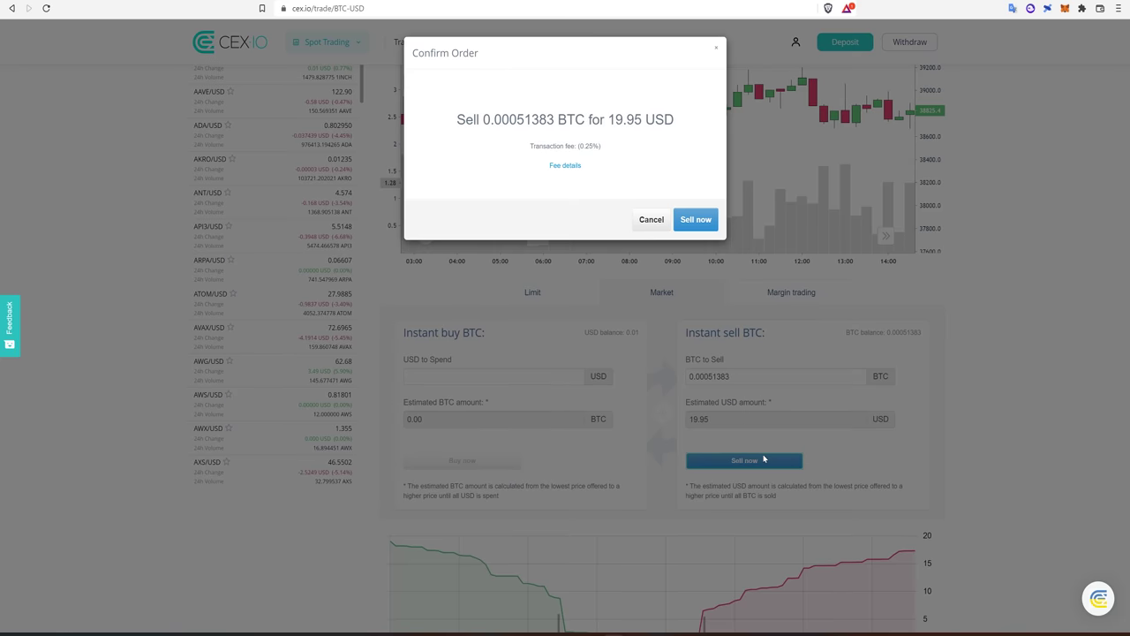
left_click(678, 226)
scroll(975, 455, "down", 2)
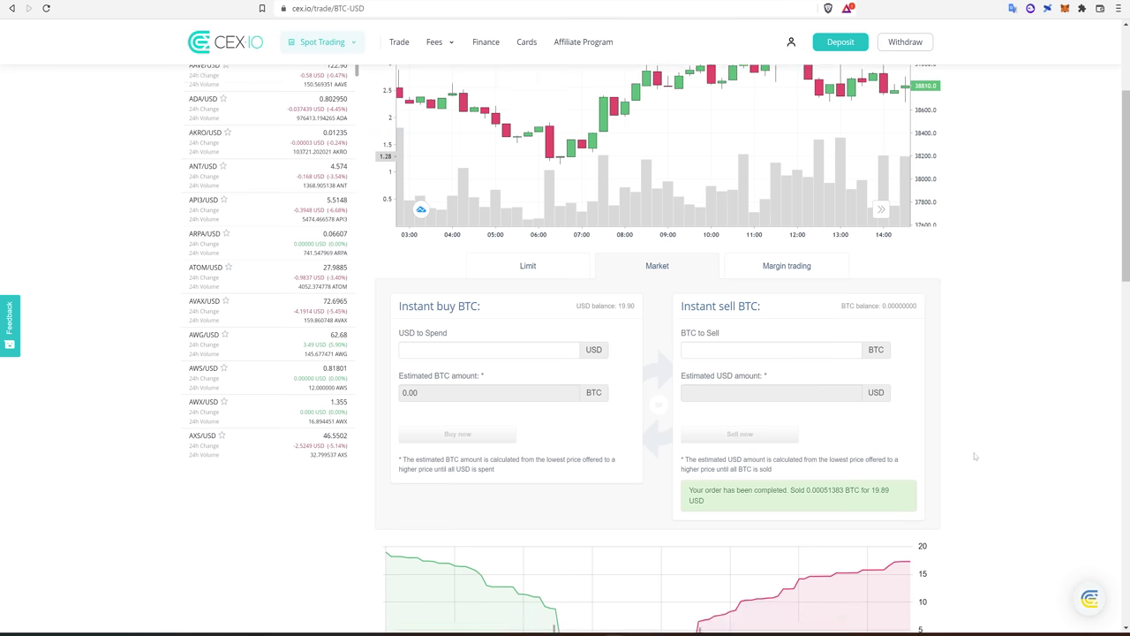
Step: Open the Finance page and check the total USD balance
scroll(974, 454, "up", 4)
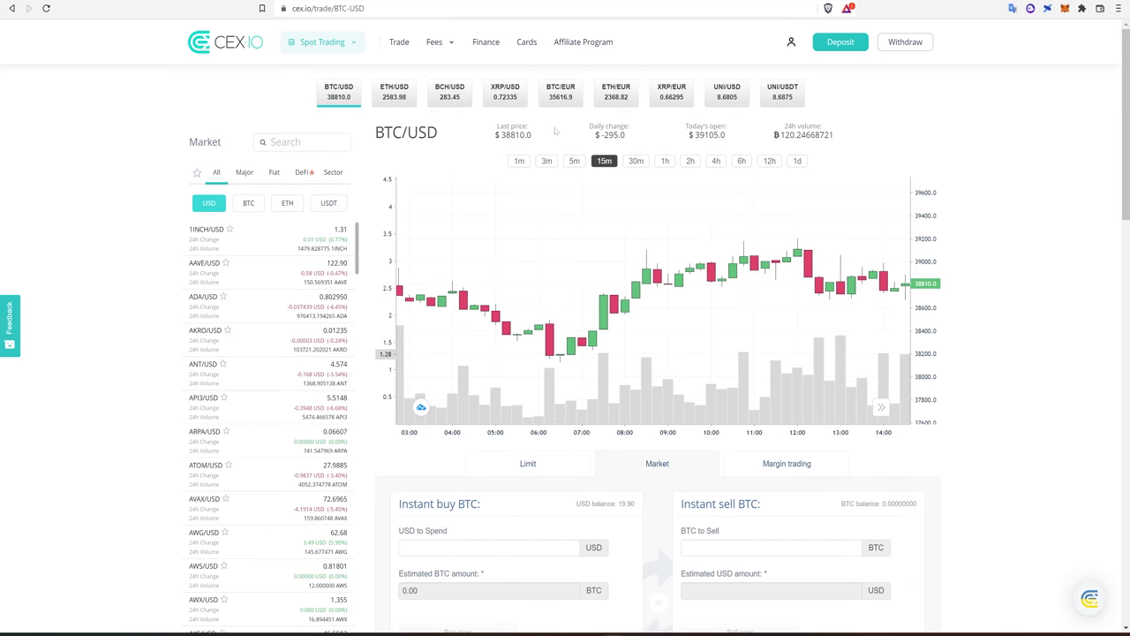
left_click(487, 42)
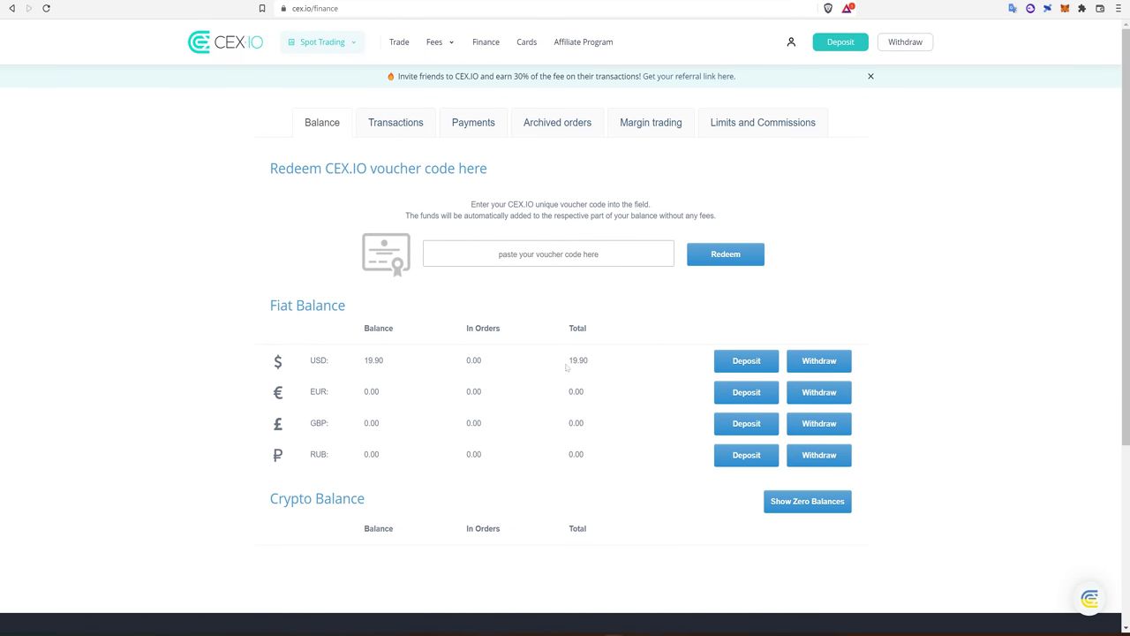
left_click_drag(568, 362, 599, 360)
left_click(602, 361)
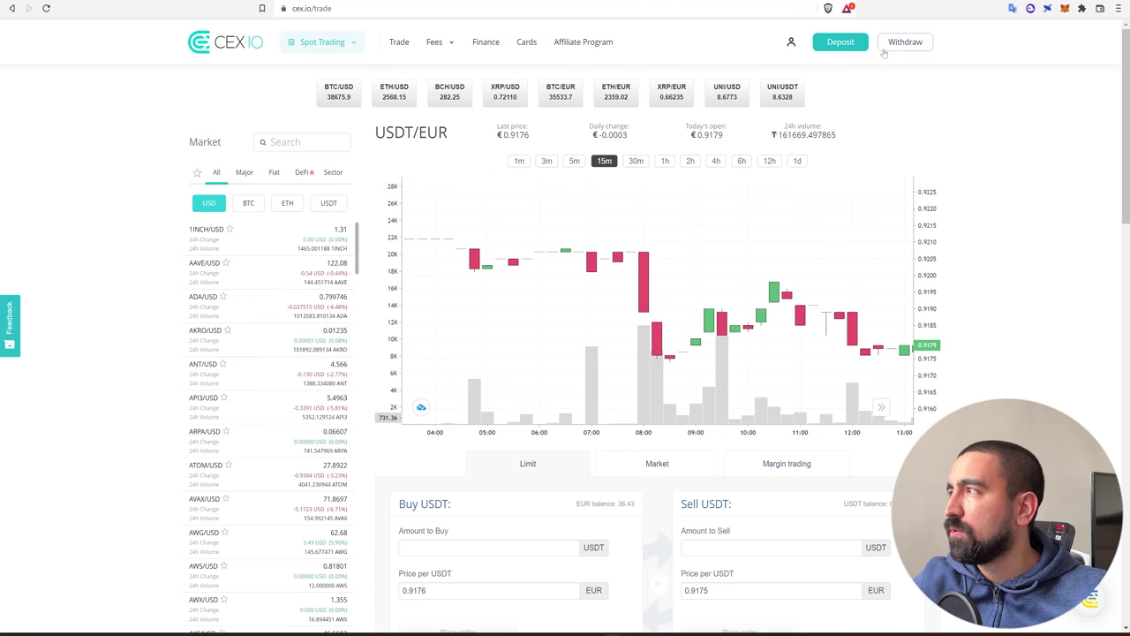
Step: Open the withdrawal page with the payment card method and enter a USD amount of 20
left_click(887, 46)
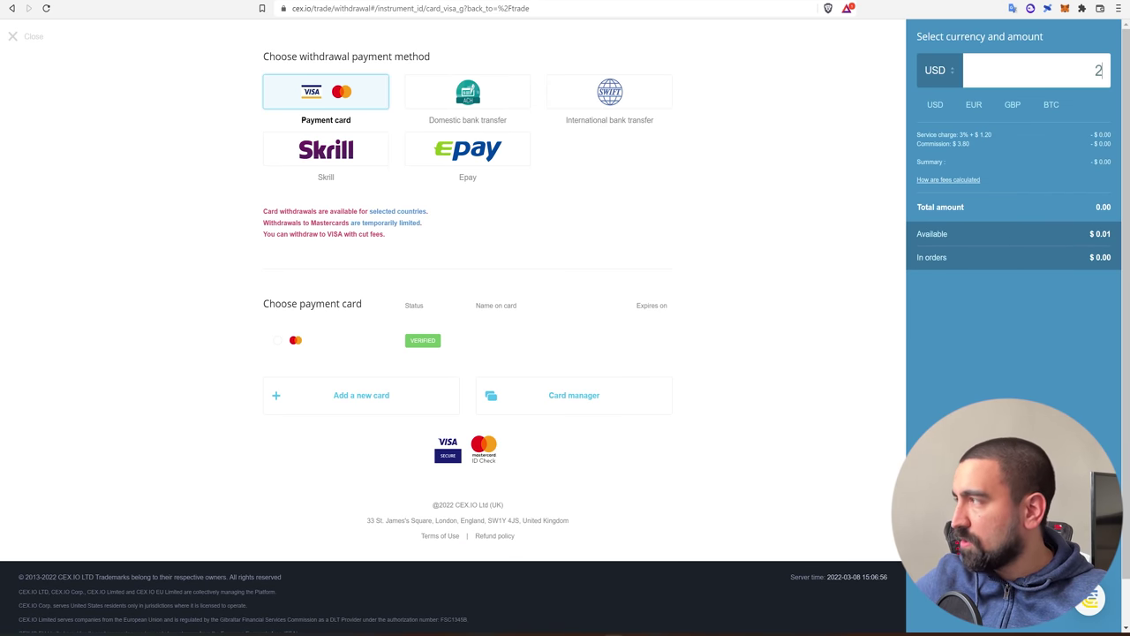
left_click(1083, 80)
type("20")
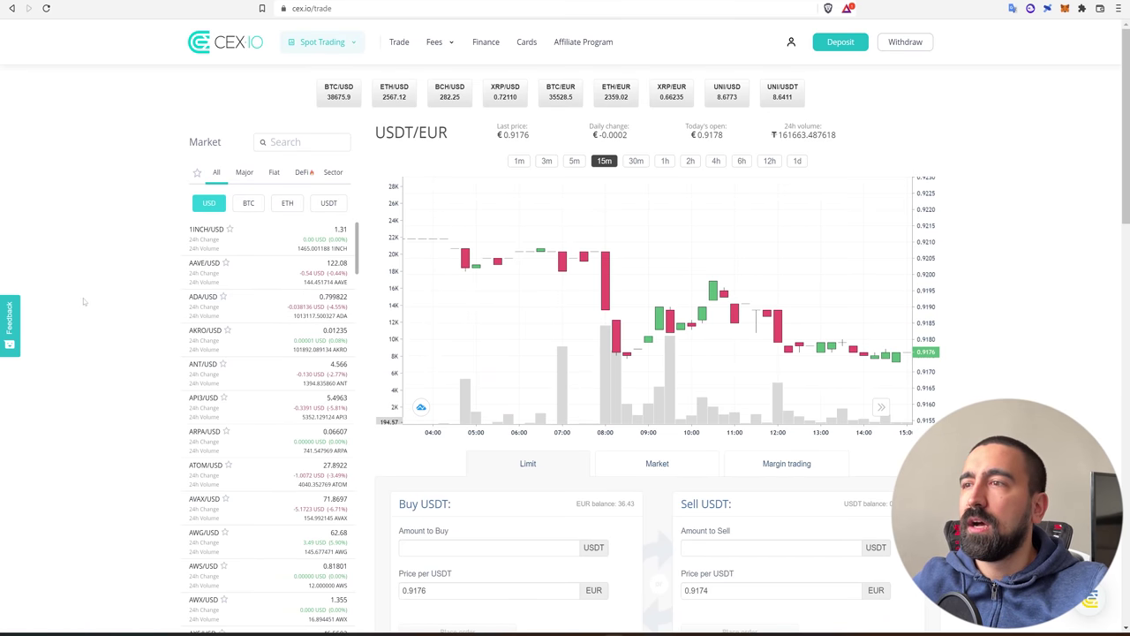
Step: Open the Earn service from the list of CEX.IO products
scroll(77, 301, "down", 3)
scroll(78, 301, "up", 1)
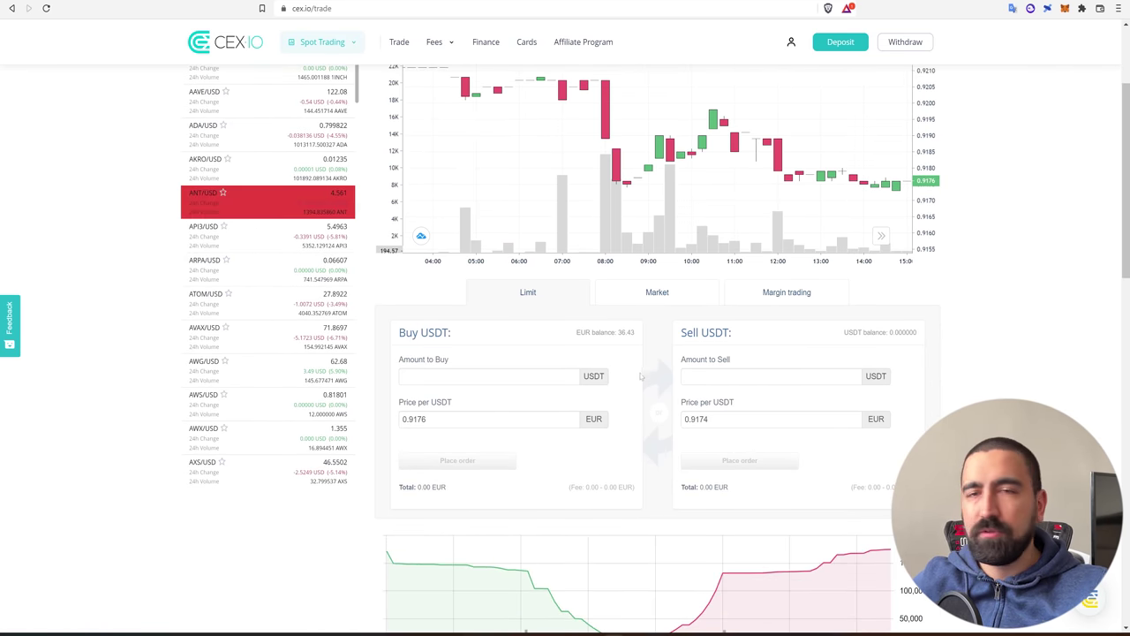
scroll(633, 360, "up", 3)
mouse_move(434, 49)
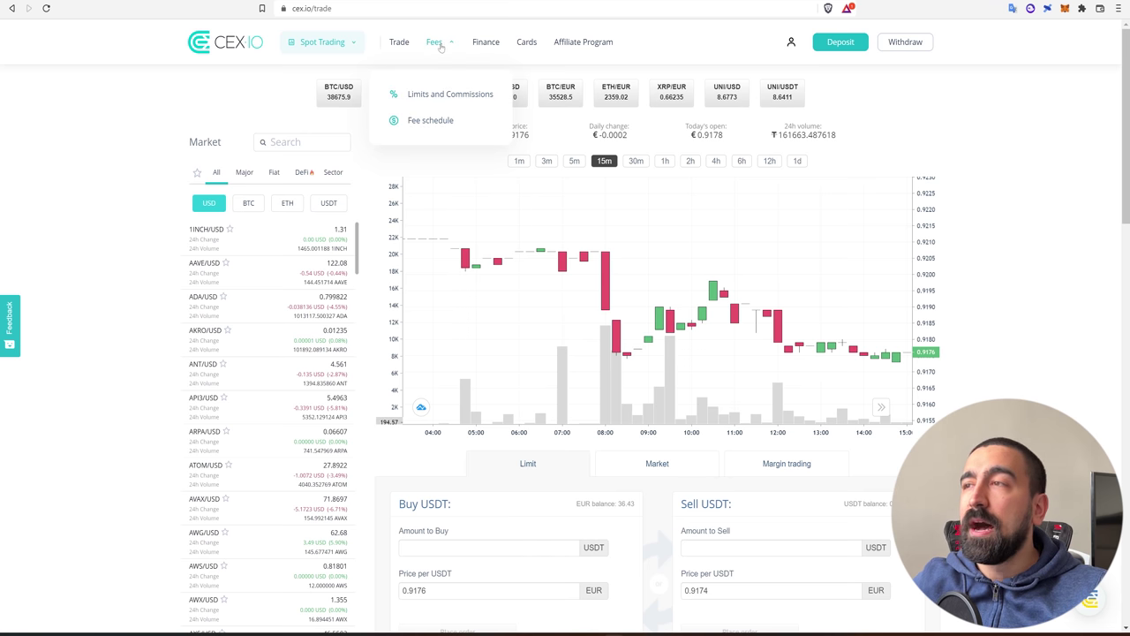
mouse_move(321, 49)
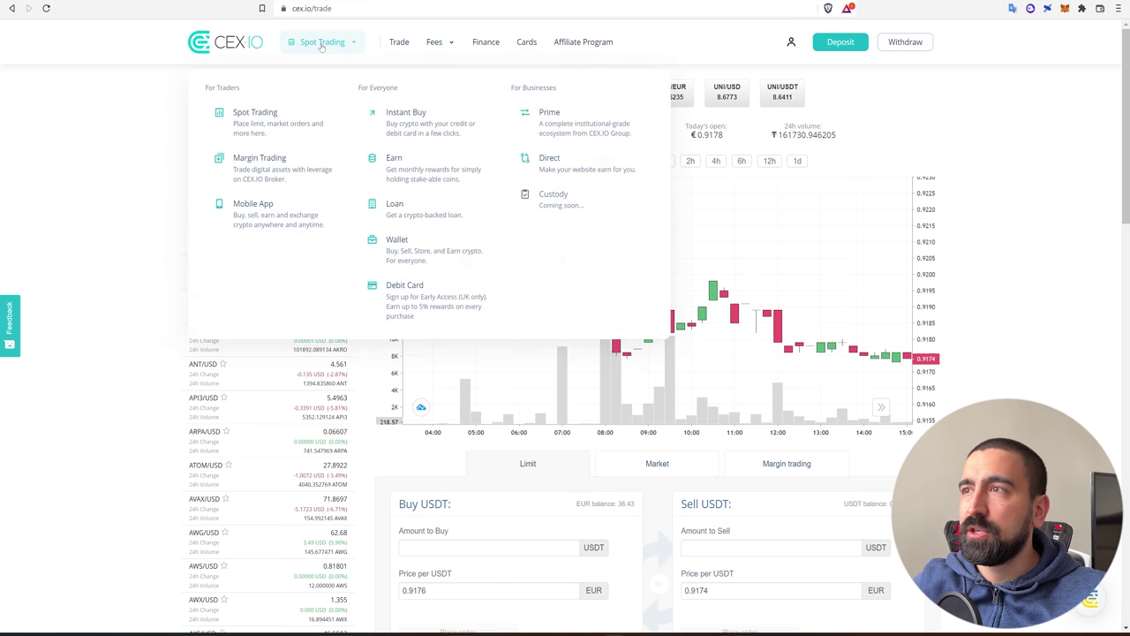
left_click(415, 173)
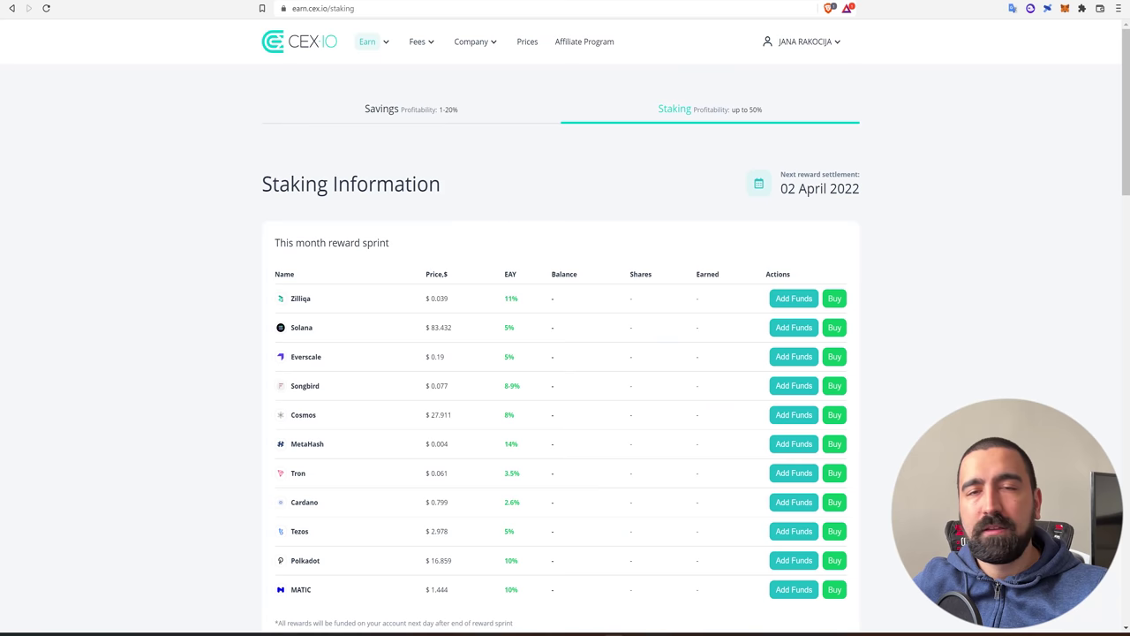
Step: View the Savings information, then return to Staking and look through its reward list and charts
left_click(421, 104)
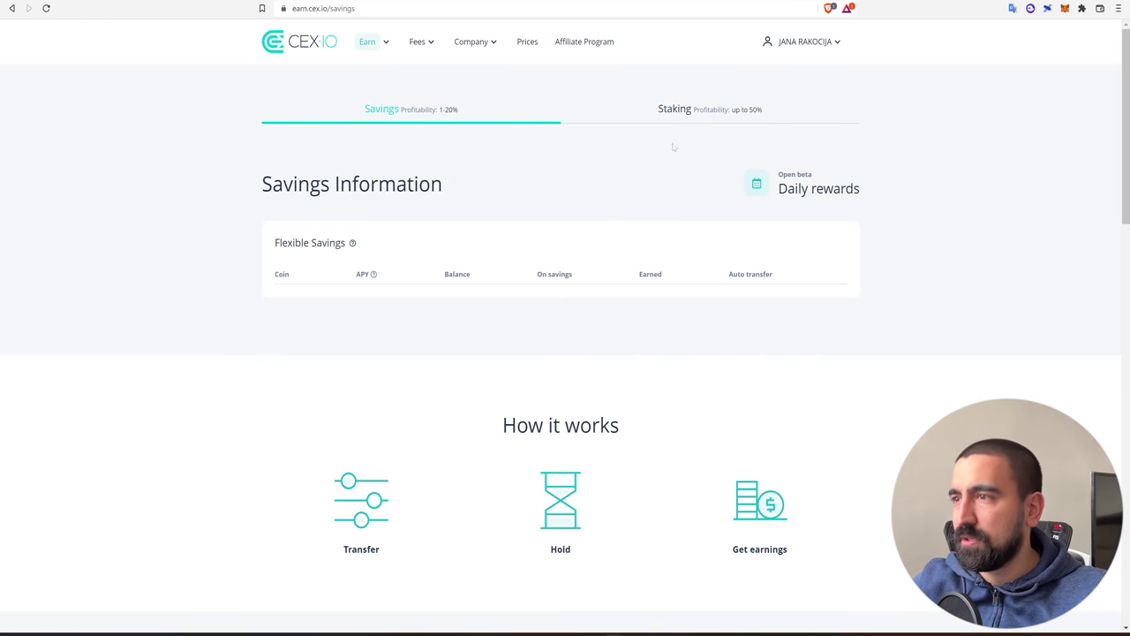
left_click(697, 113)
scroll(650, 371, "down", 3)
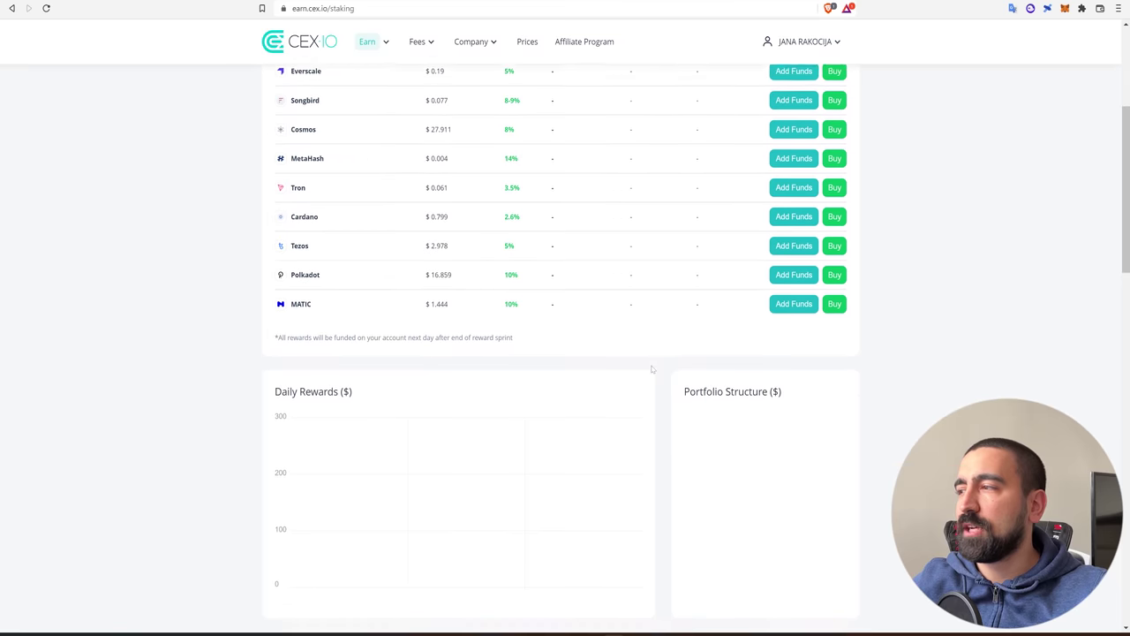
Step: Open the form for adding Zilliqa (ZIL) funds from this month's staking reward list
scroll(651, 369, "up", 2)
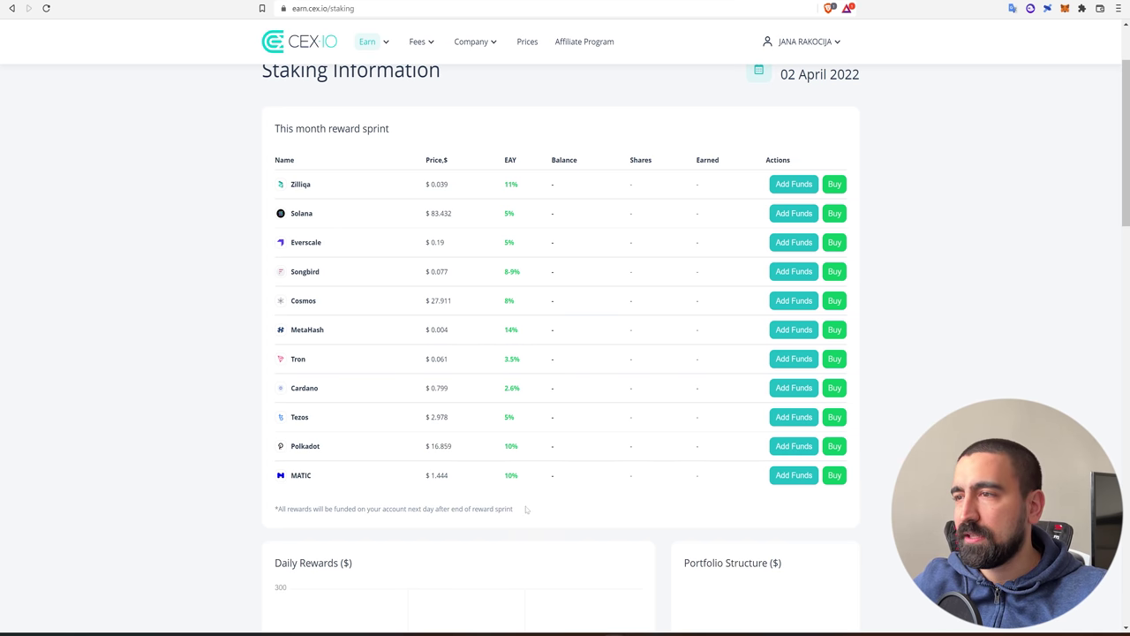
scroll(532, 499, "up", 2)
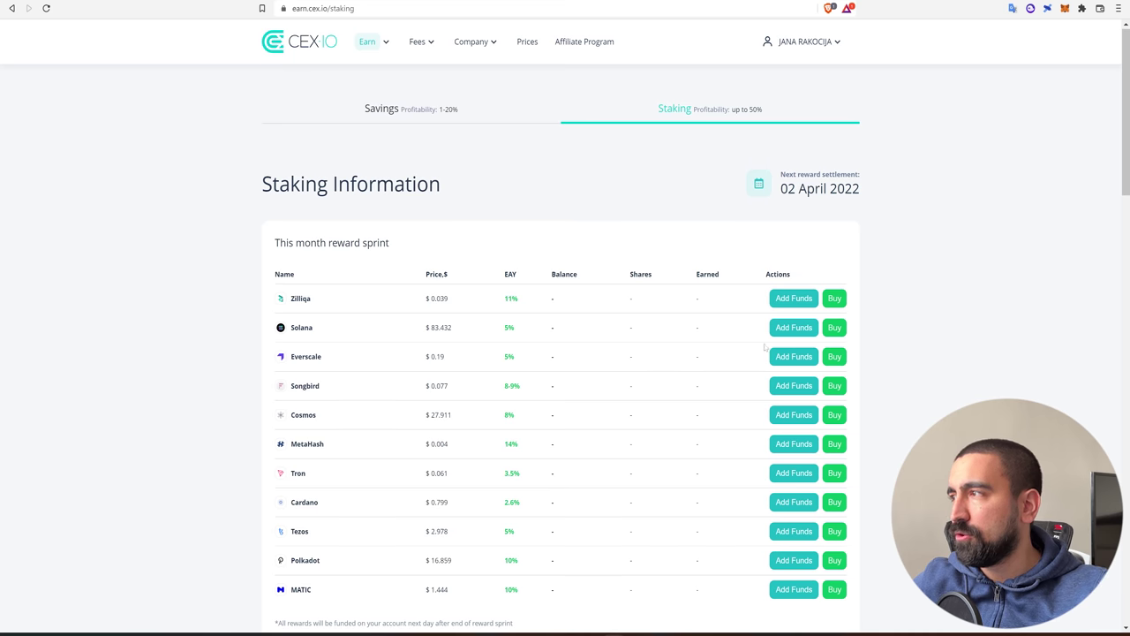
left_click(793, 297)
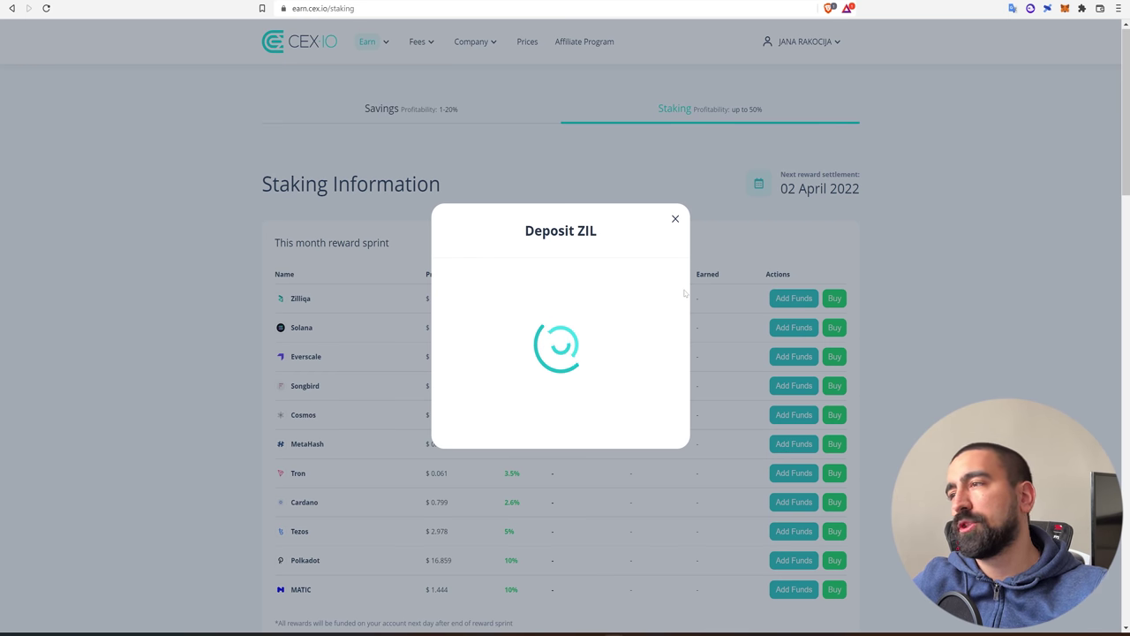